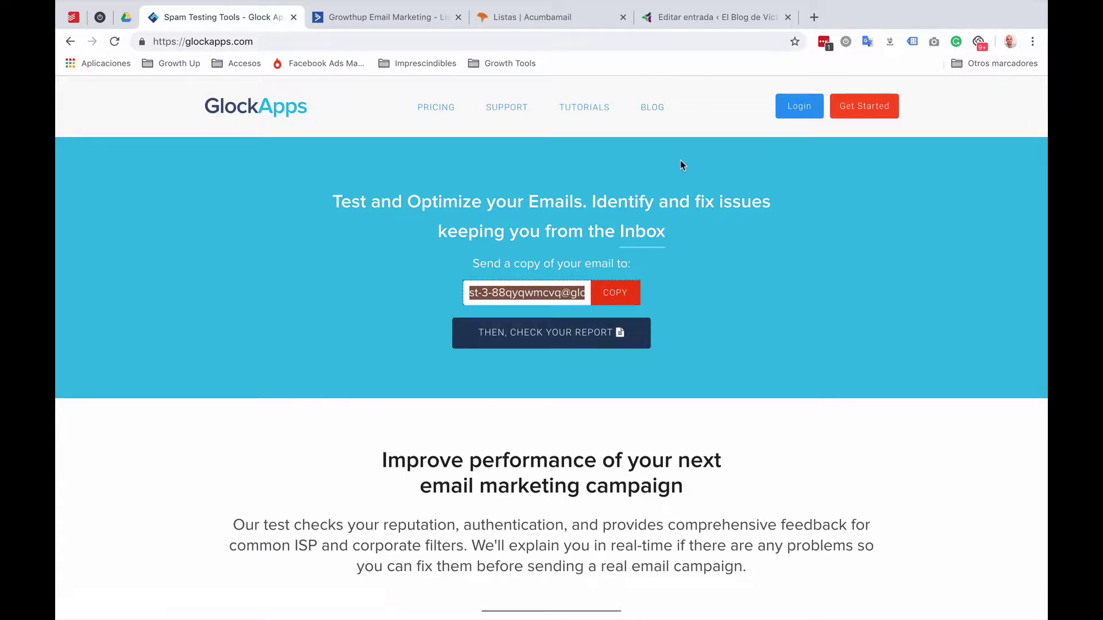
Step: Log in to GlockApps and check the ActiveCampaign and Acumbamail lists pages
left_click(807, 113)
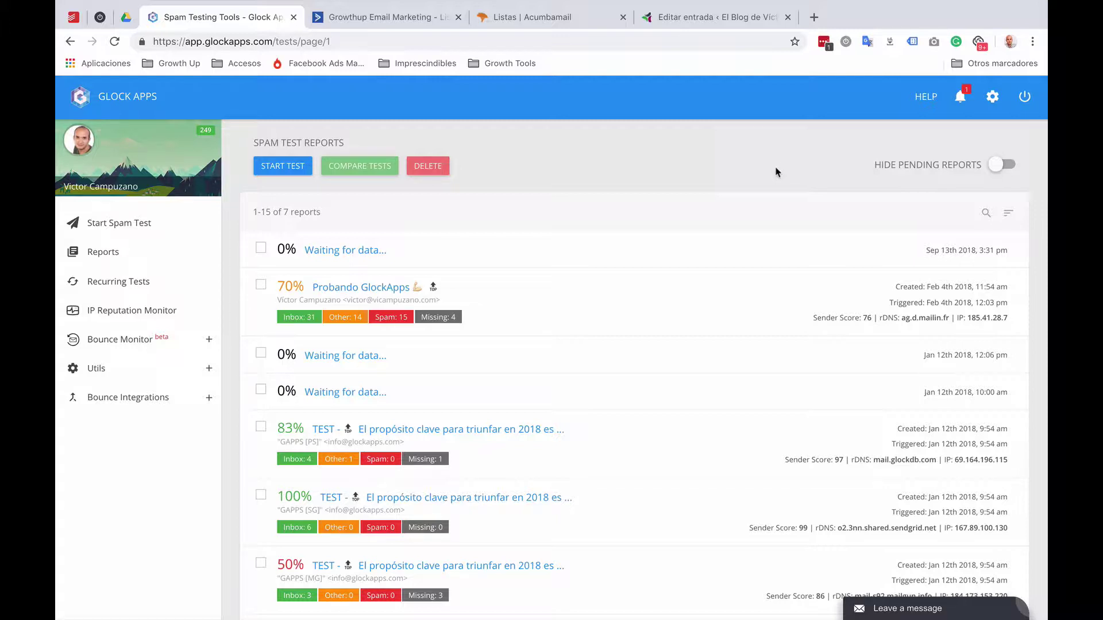
left_click(382, 18)
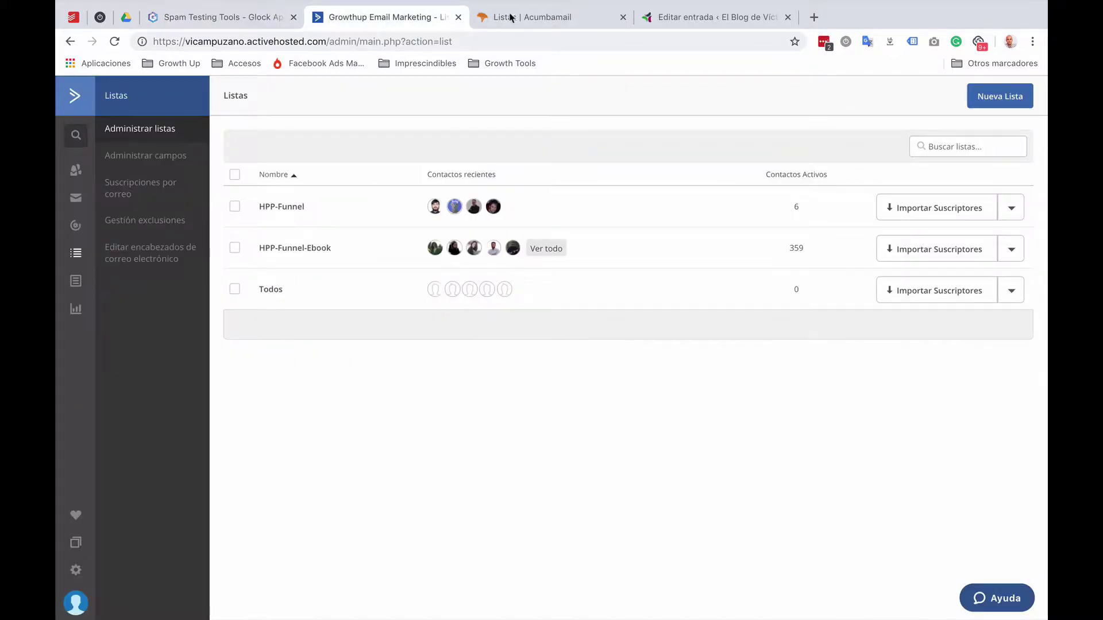
left_click(511, 18)
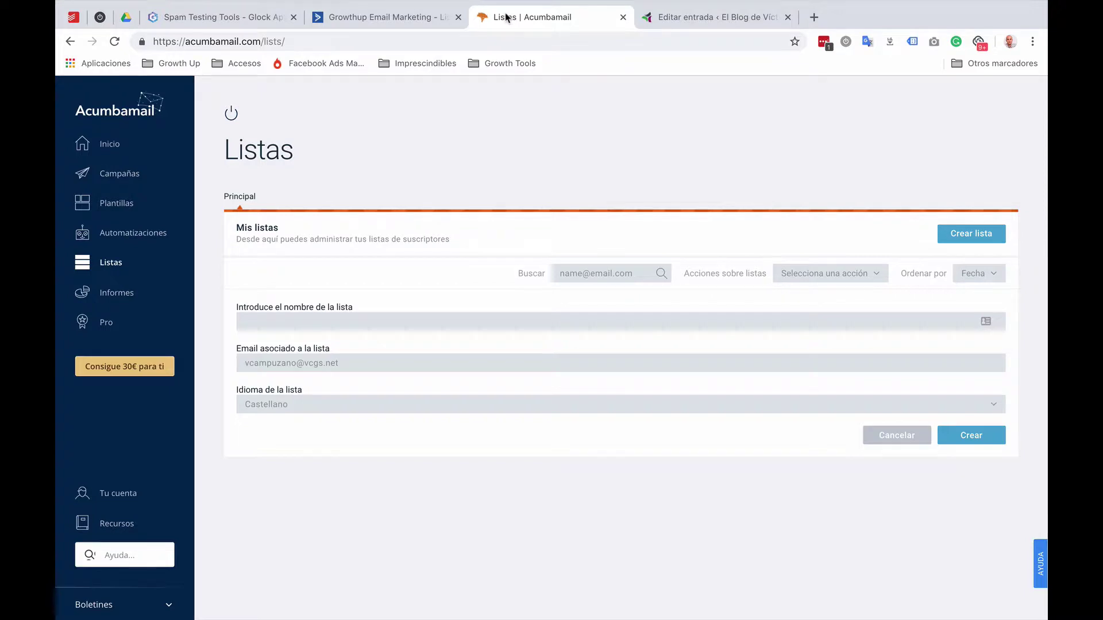
left_click(221, 17)
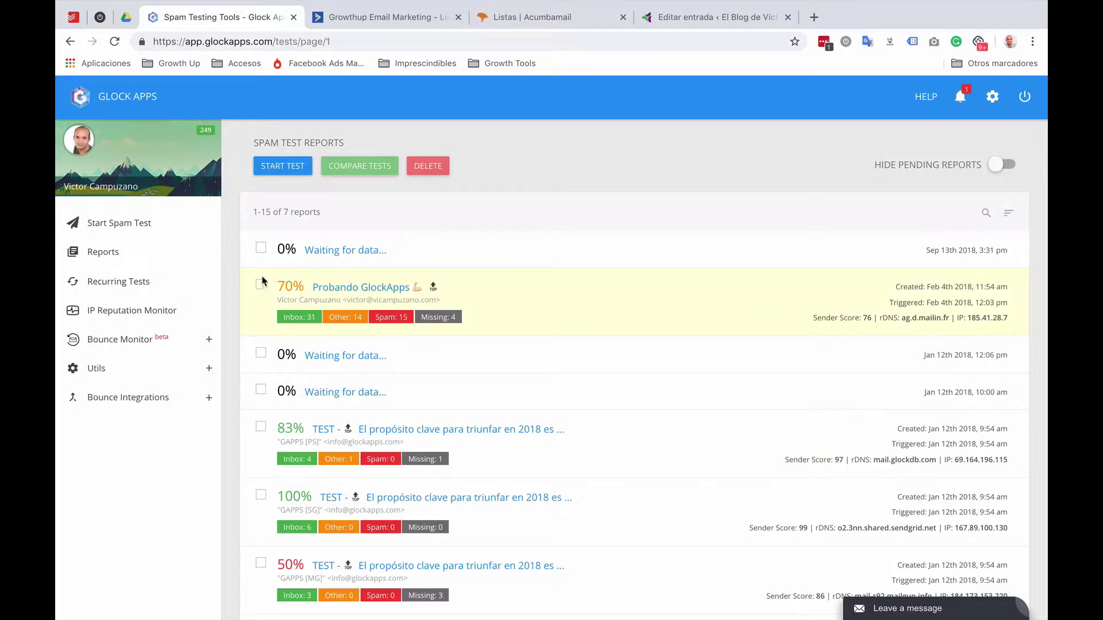
left_click(393, 18)
left_click(513, 20)
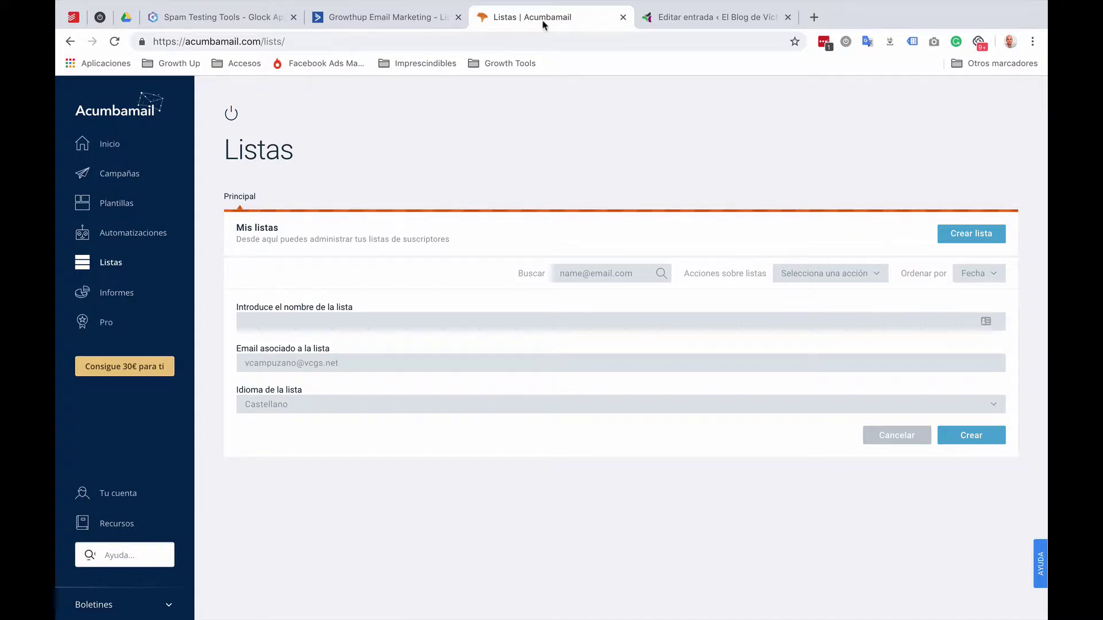
left_click(215, 17)
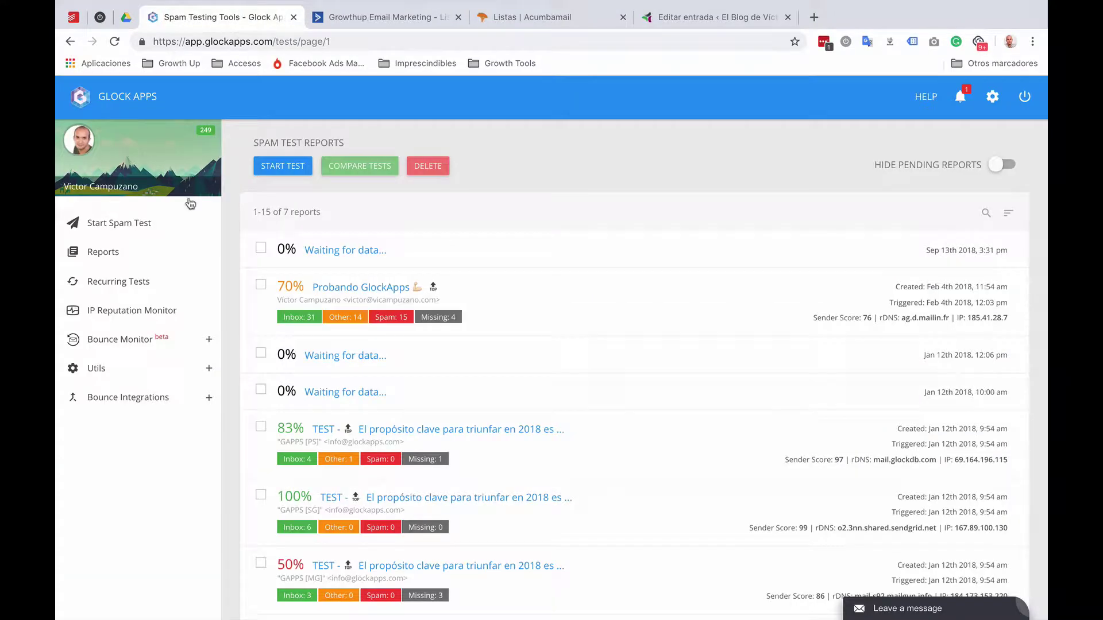
Step: Start a standard spam test with all providers kept, producing its test ID and seed list
left_click(112, 223)
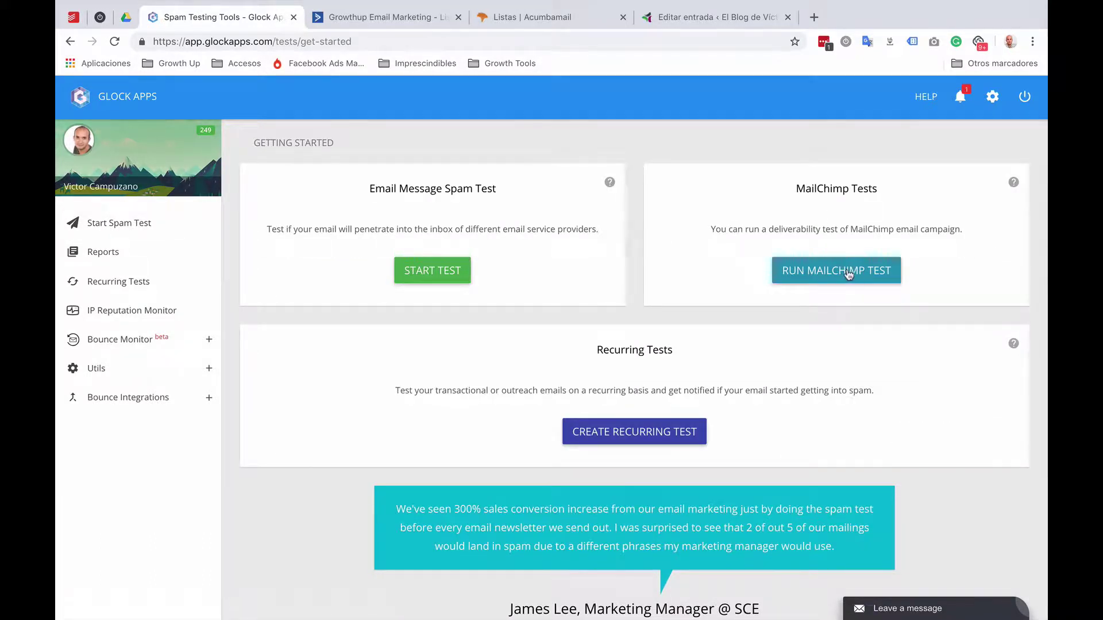
left_click(444, 273)
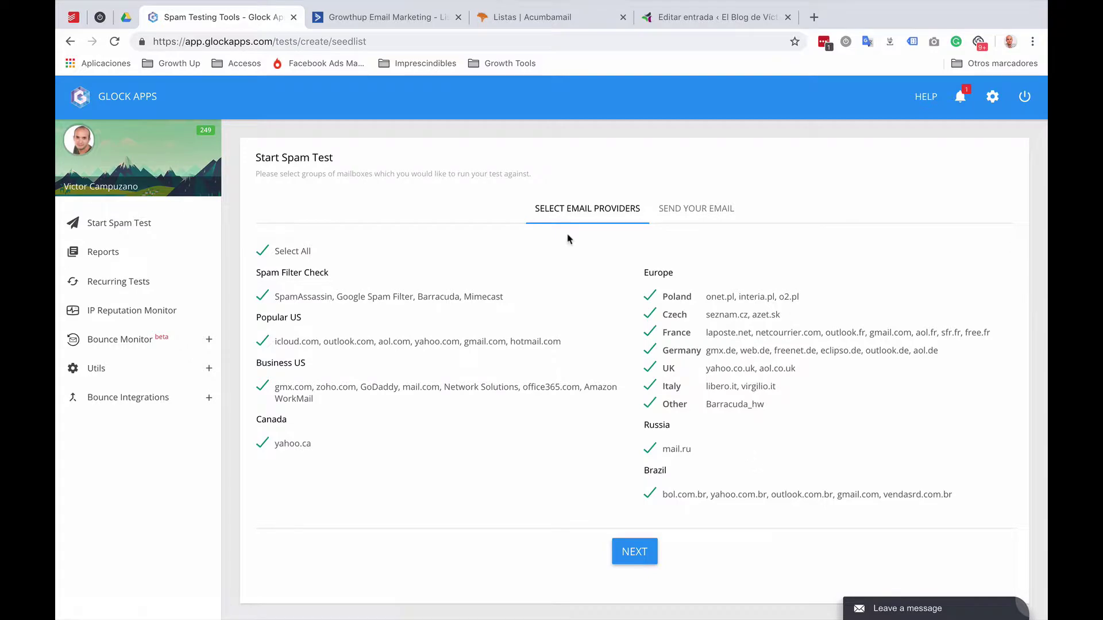
left_click(634, 552)
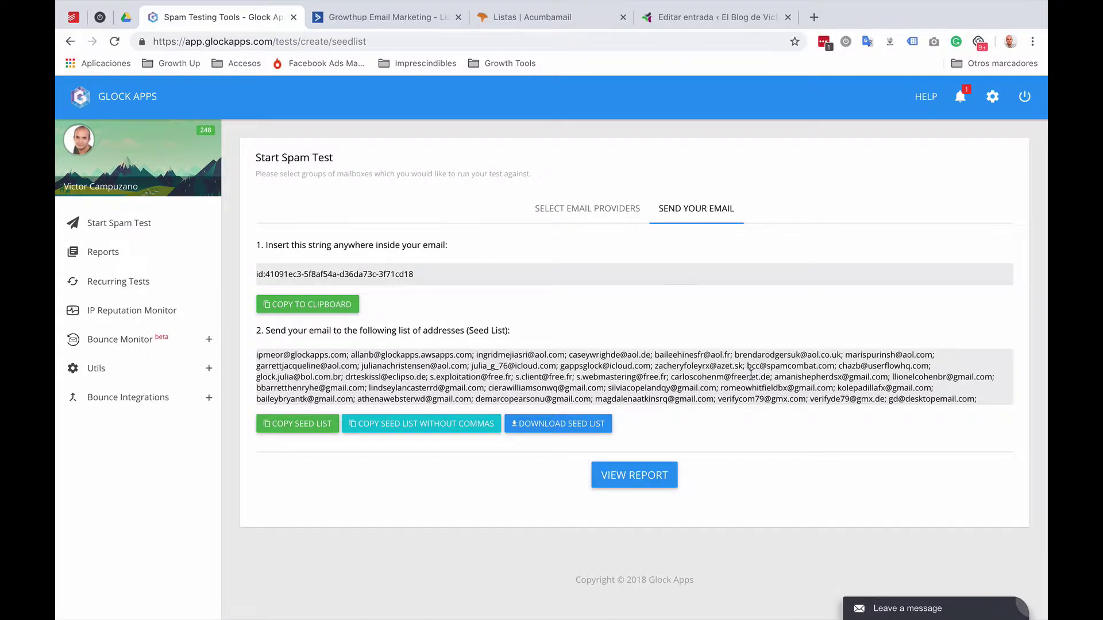
key("ctrl+Tab")
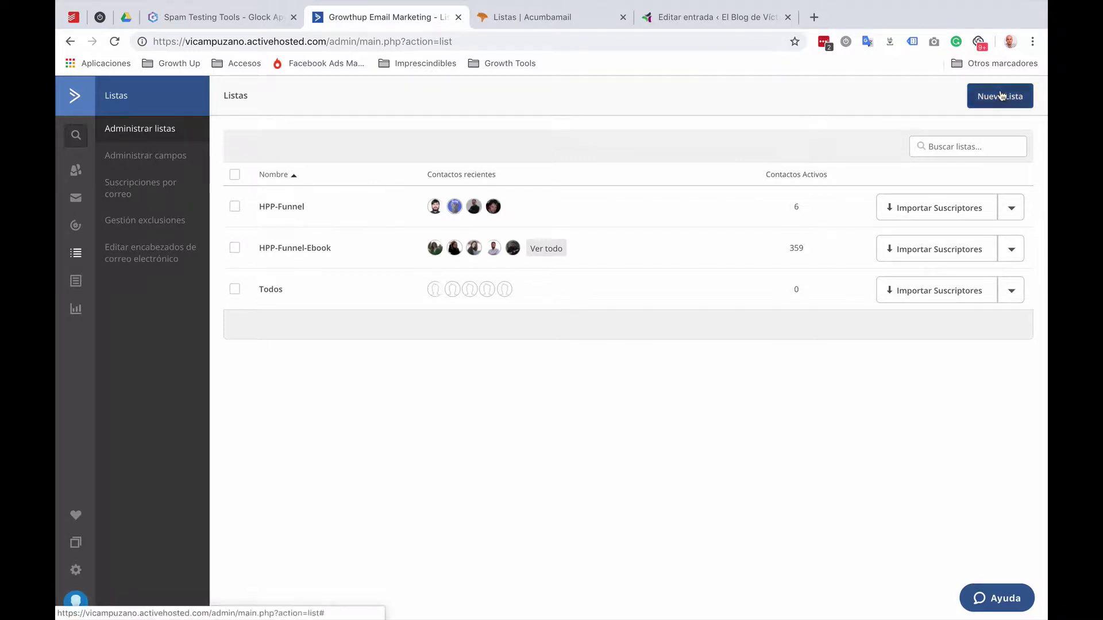
Step: Create the TestGlockApps list with the reminder 'Recibes este email porque me lo ha dicho el de' and view its contacts
left_click(1000, 96)
left_click(424, 191)
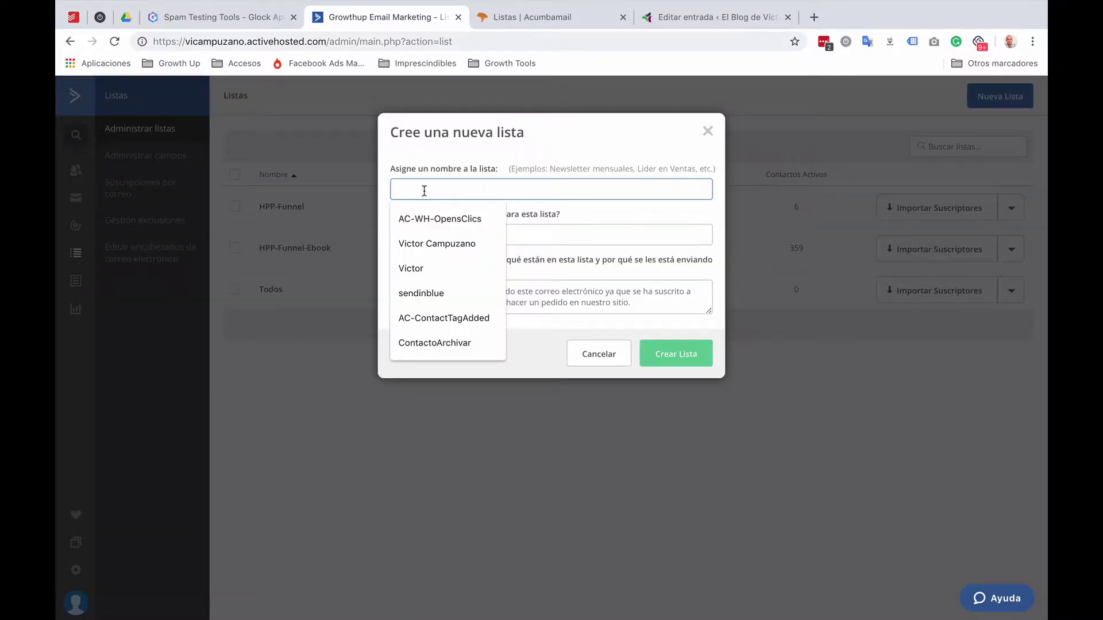
type("TestGlockApps")
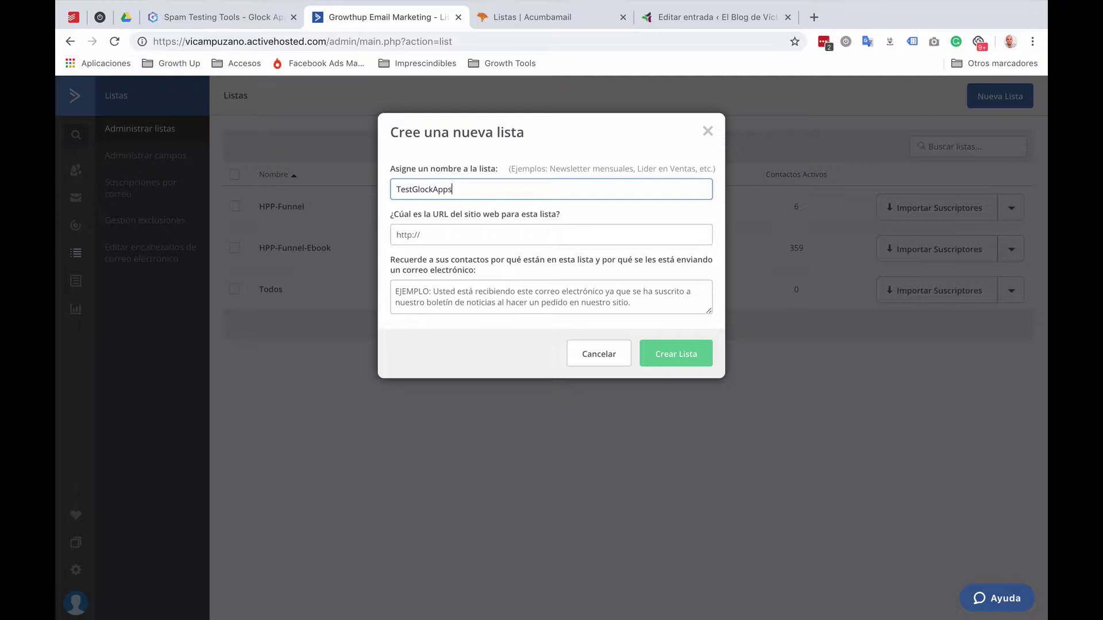
left_click(396, 234)
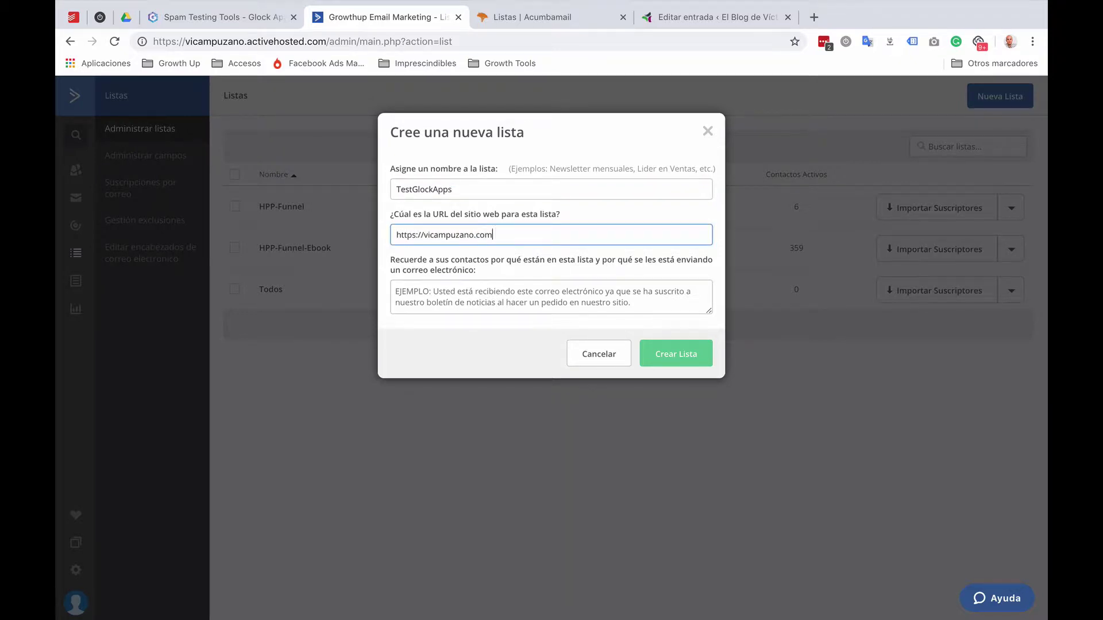
key("Tab")
type("Recibe")
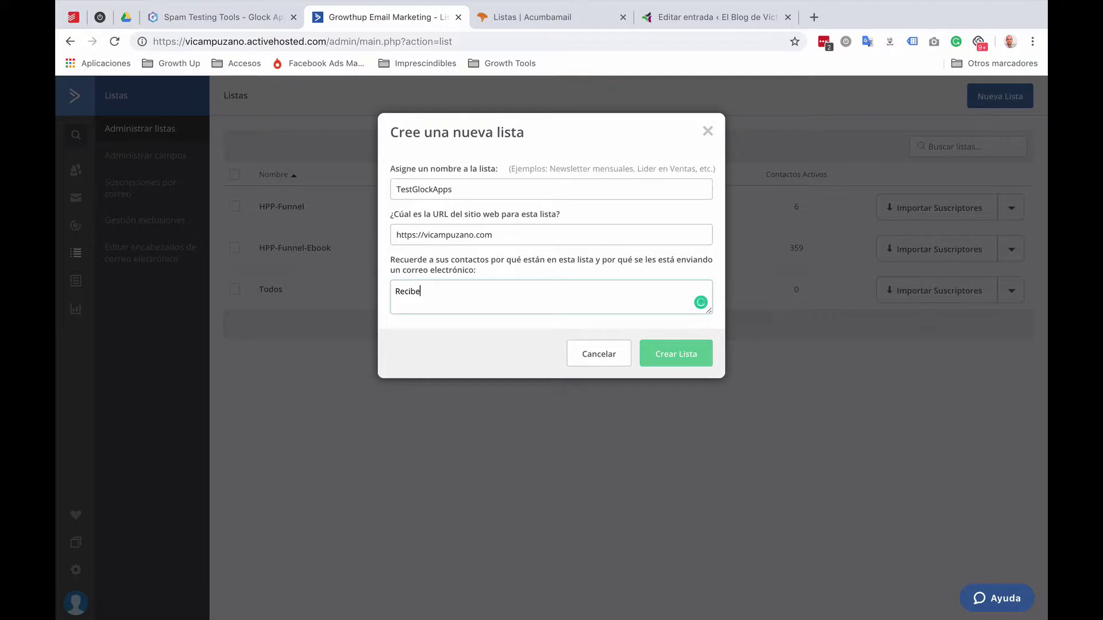
type("s este email porque me lo ha dicho el de GlockApps")
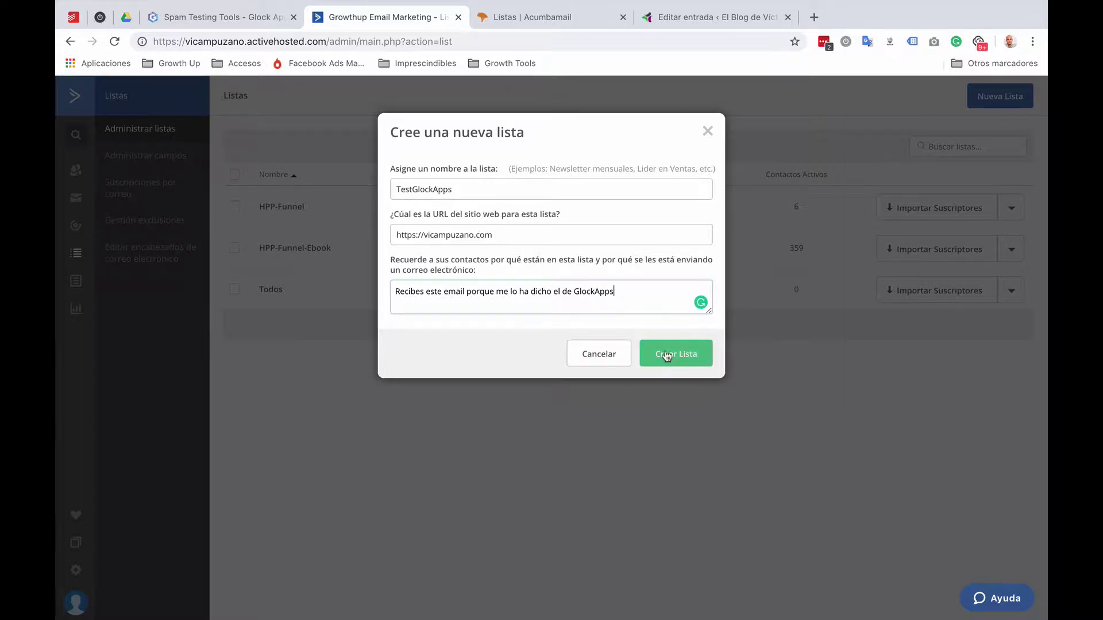
left_click(670, 353)
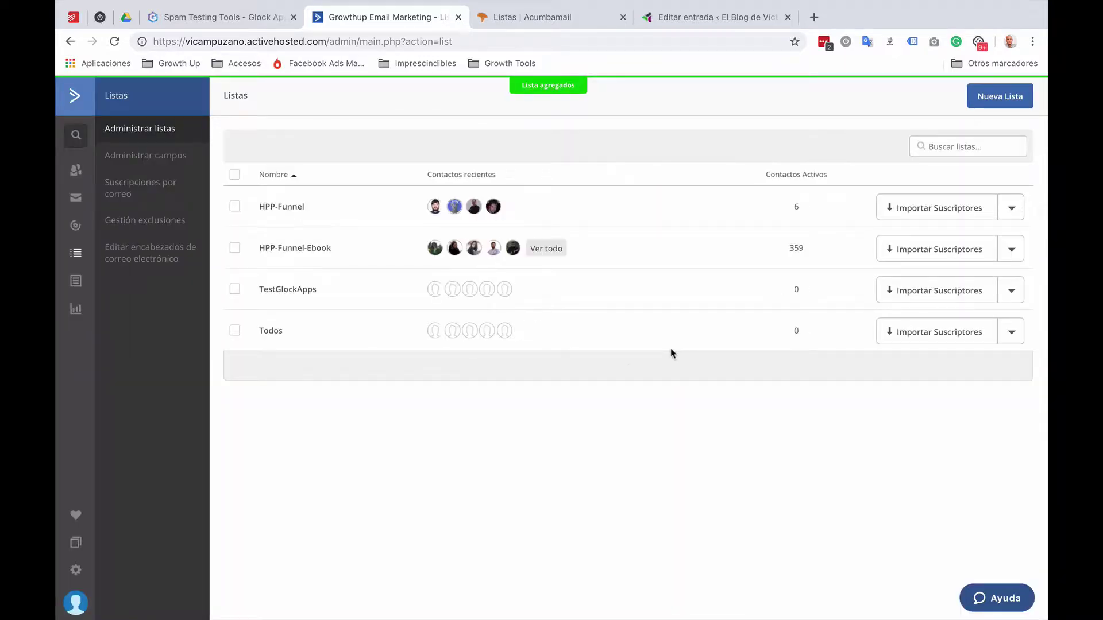
left_click(312, 294)
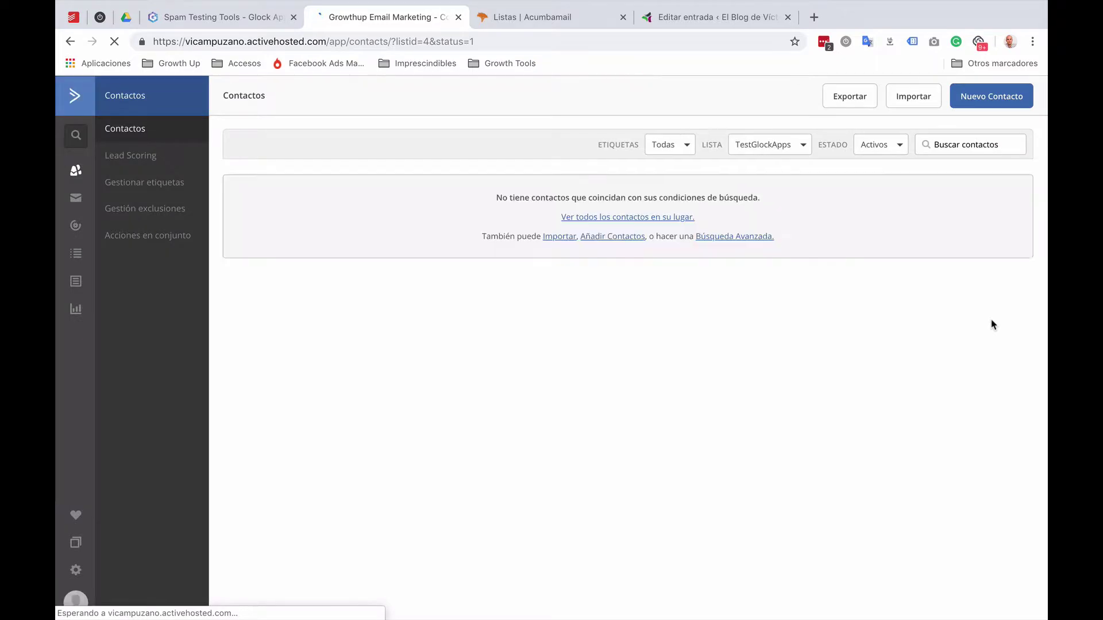
Step: Import contacts from seed-list.csv into the TestGlockApps list
left_click(912, 98)
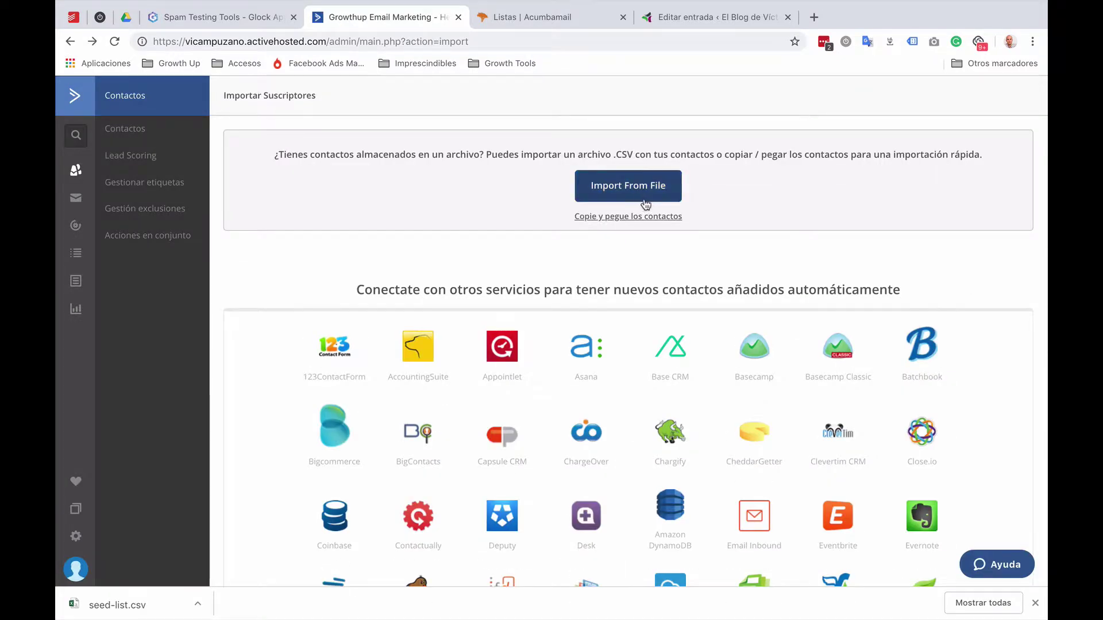
left_click(639, 197)
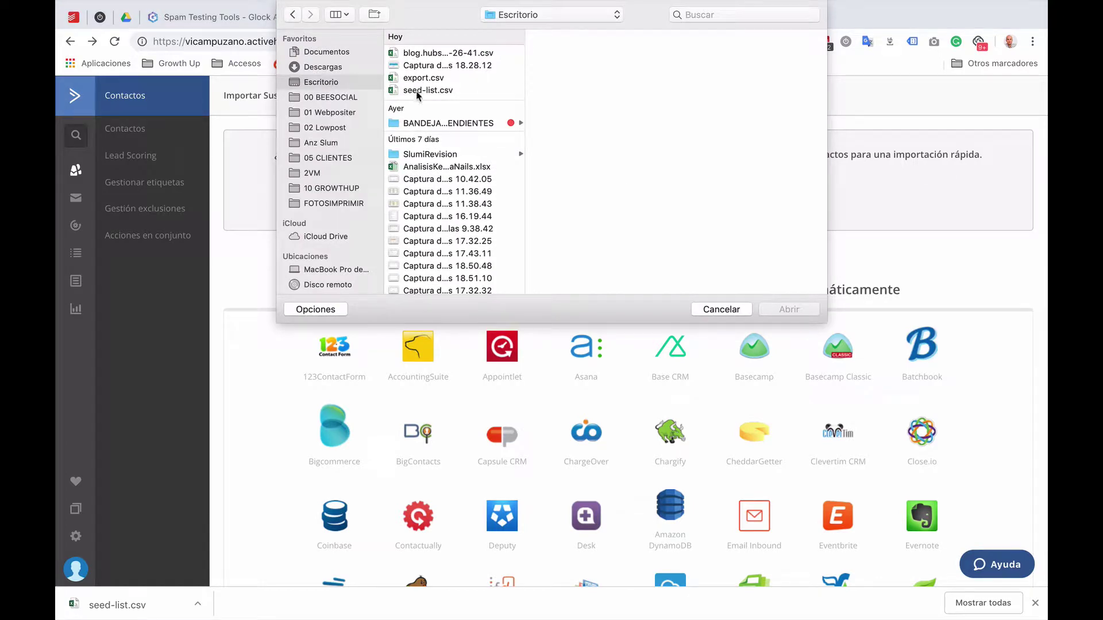
double_click(418, 92)
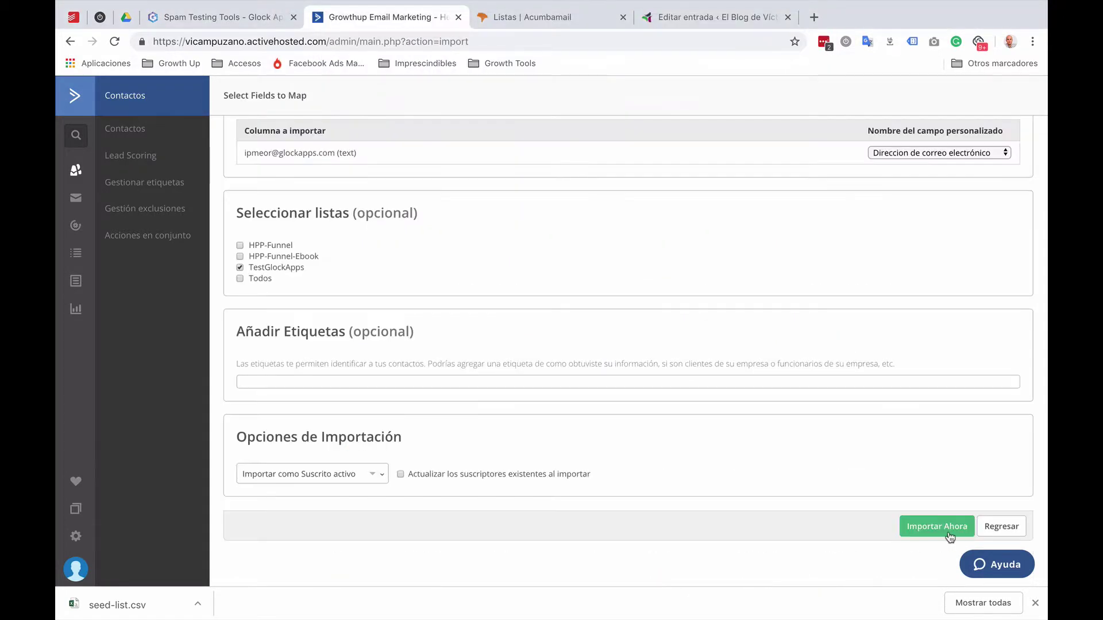
left_click(938, 524)
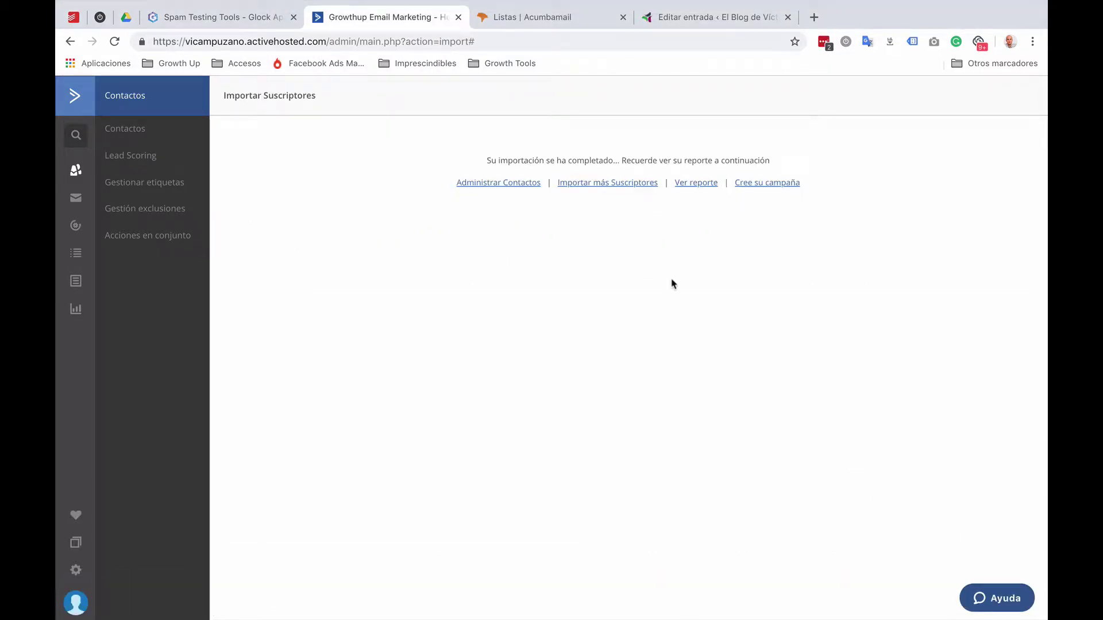
left_click(752, 187)
Step: Create standard campaign 'Prueba GlockApps' for TestGlockApps, previewing and choosing a past campaign's design
left_click(522, 205)
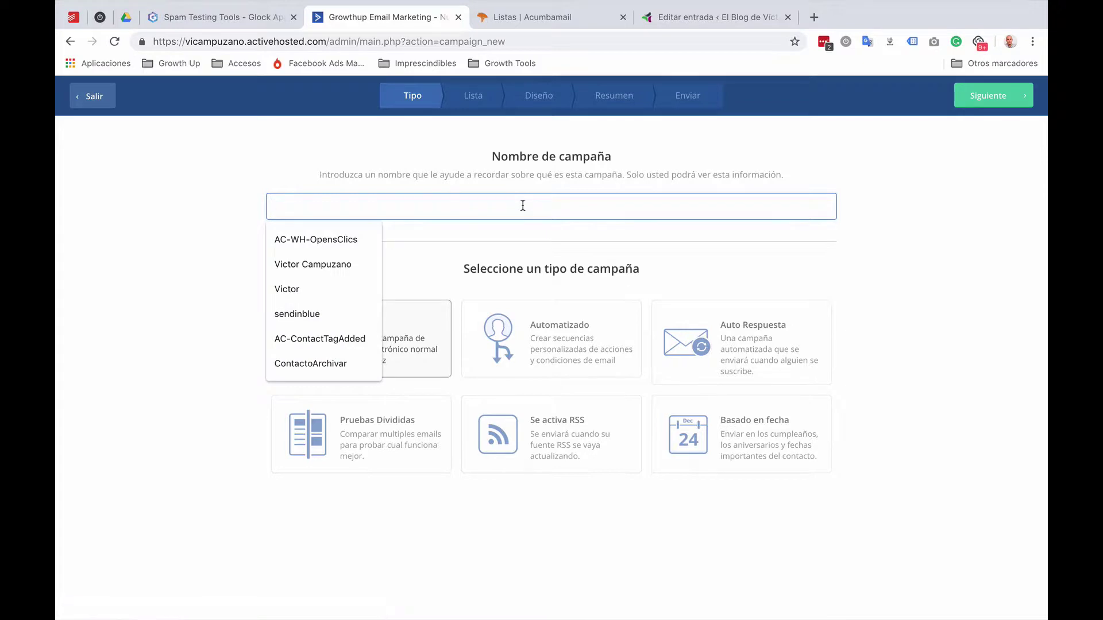
type("Prueba Glo")
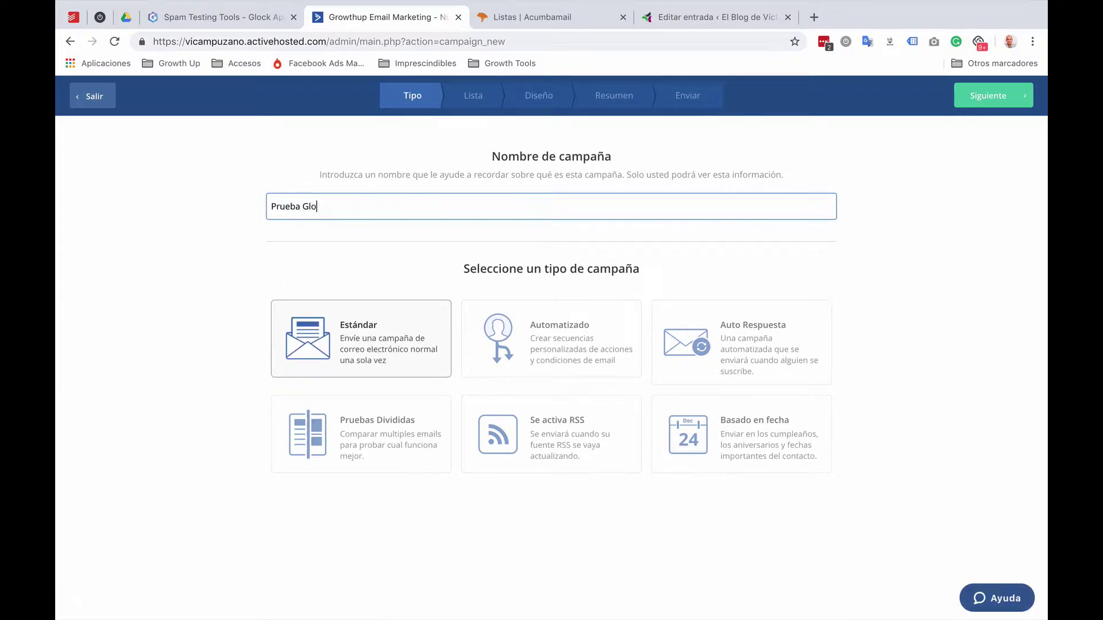
type("ckApps")
left_click(404, 327)
left_click(973, 105)
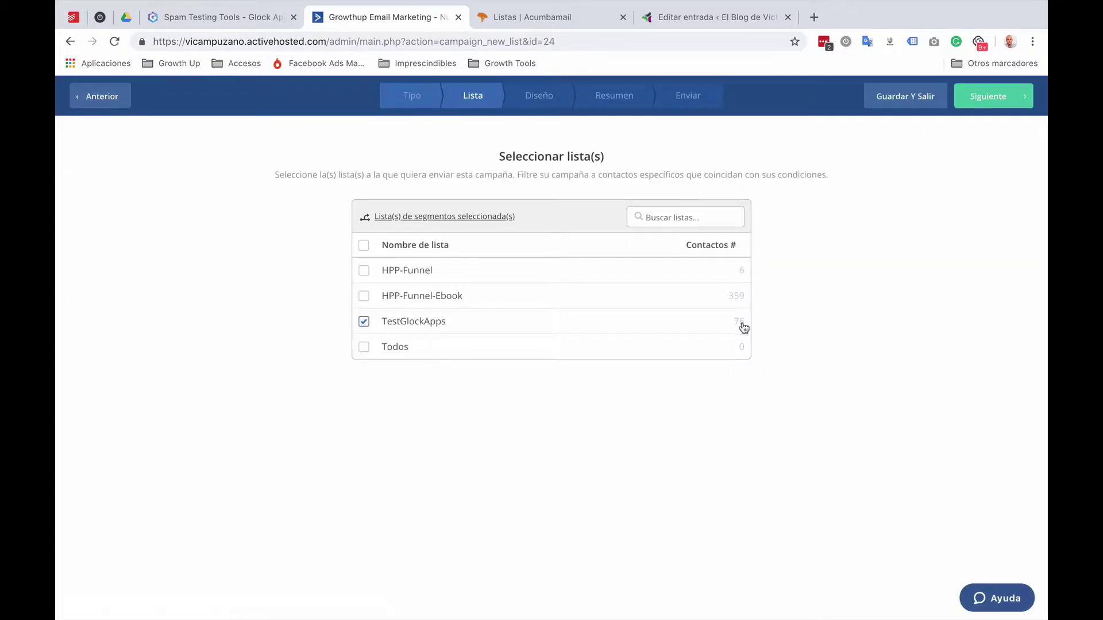
left_click(985, 97)
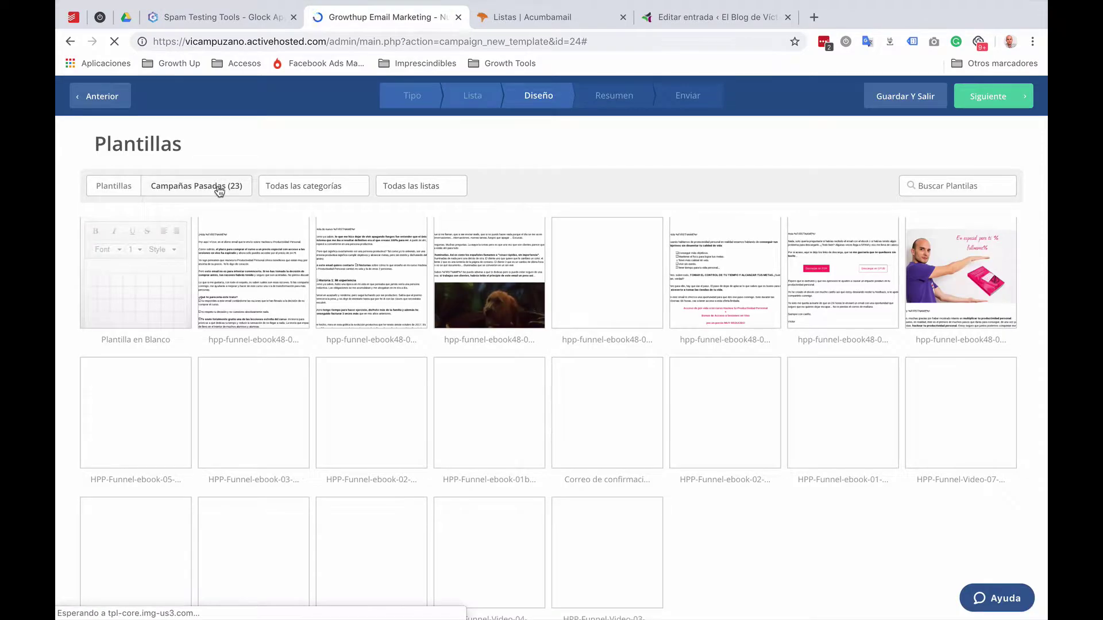
left_click(253, 270)
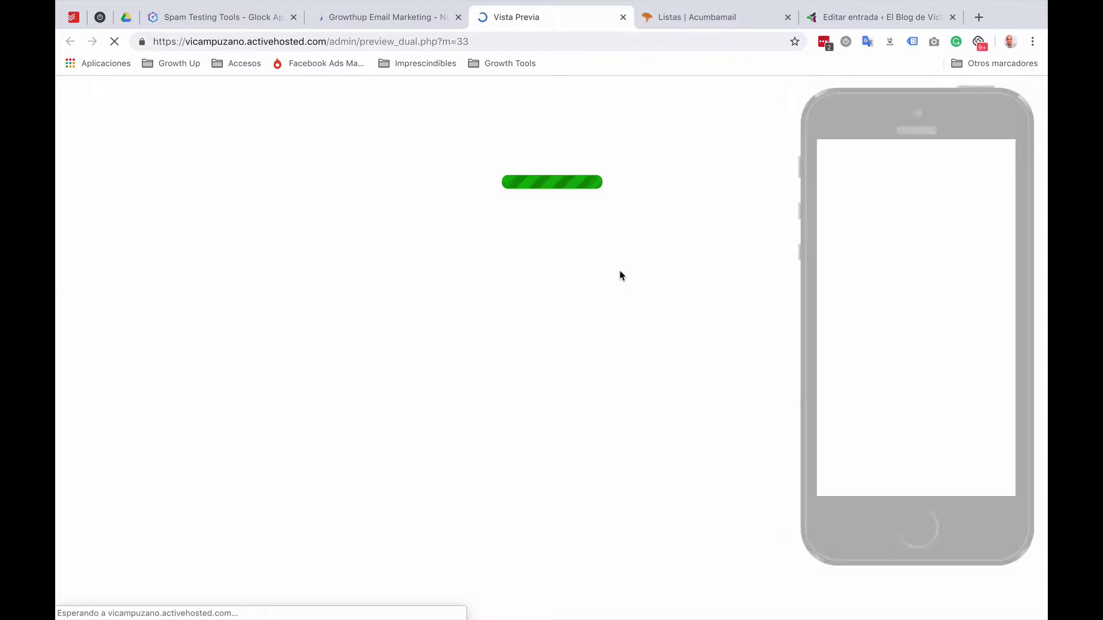
left_click(623, 17)
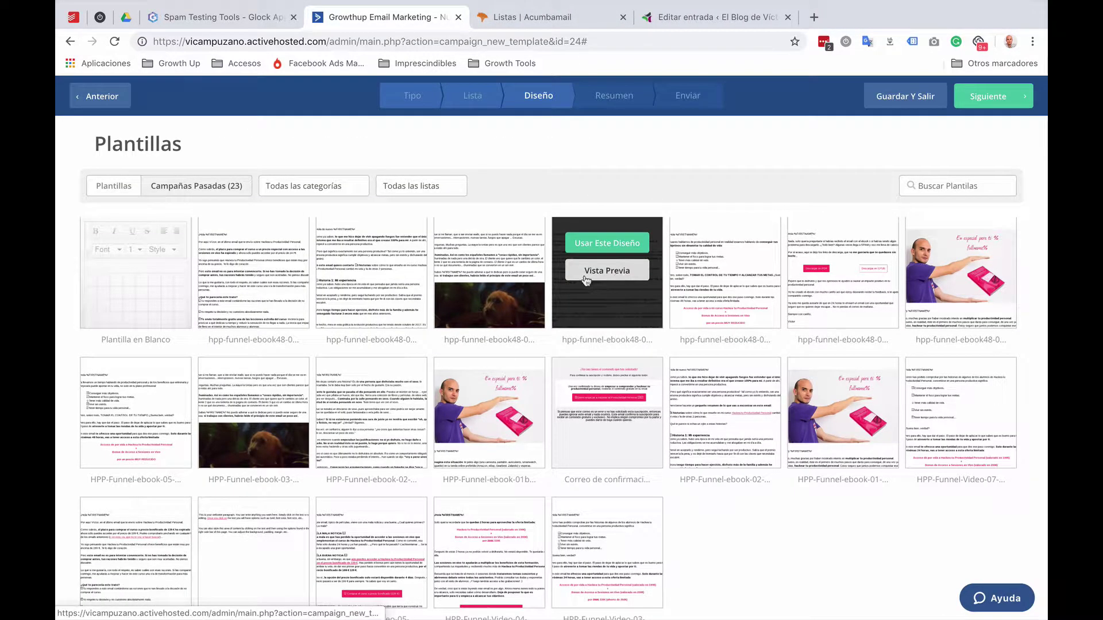
left_click(626, 247)
Step: Set the subject to an earlier productivity subject line and confirm the sender details
left_click(533, 205)
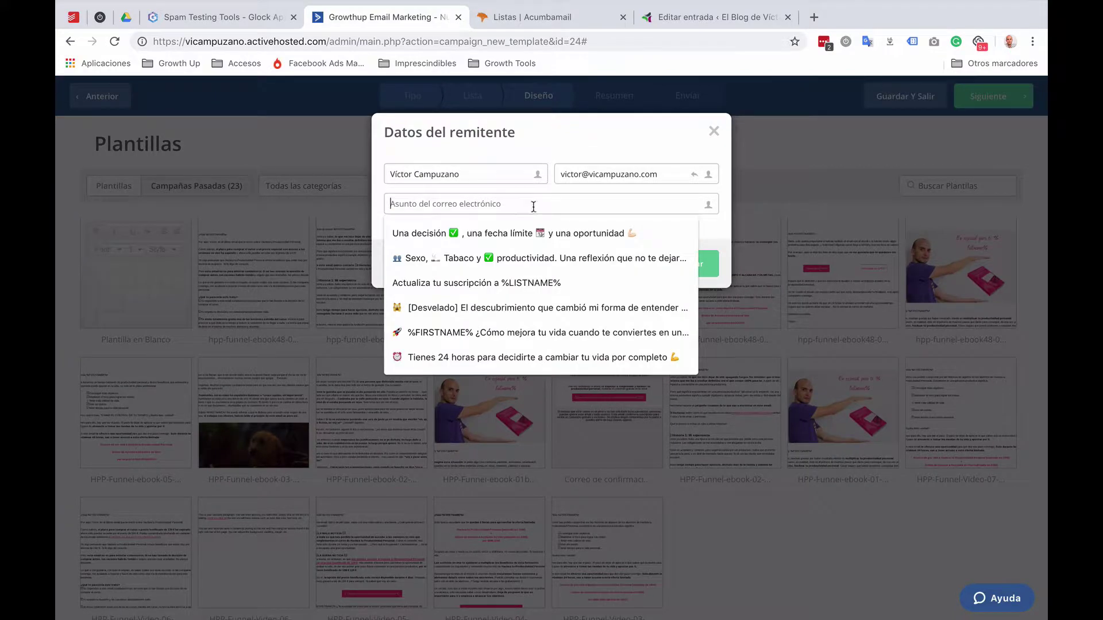
left_click(475, 260)
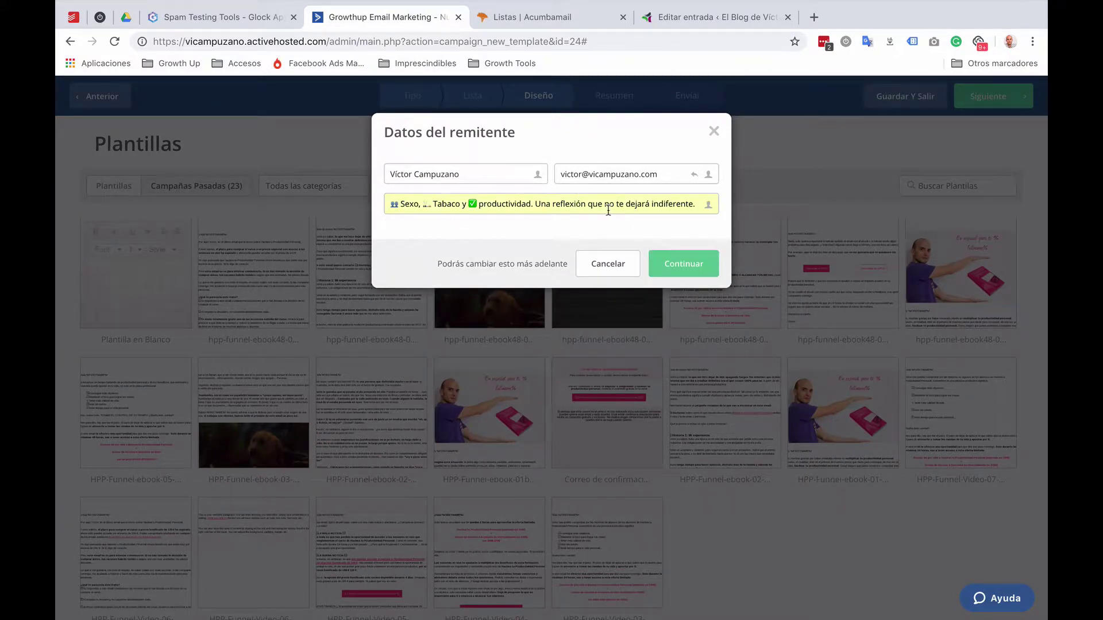
left_click(675, 265)
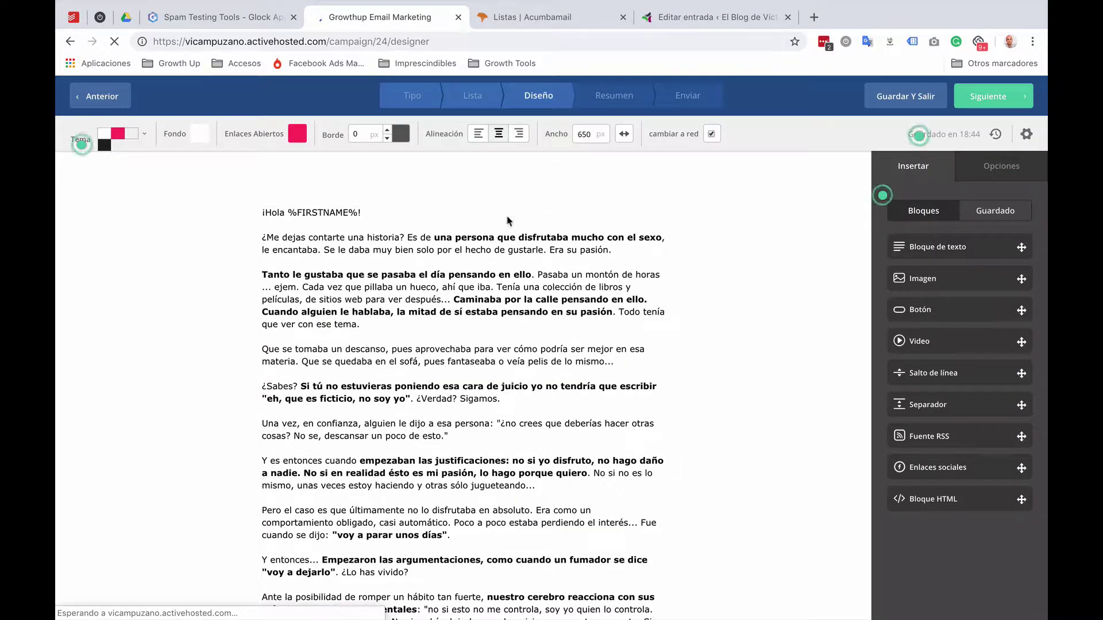
Step: Paste the GlockApps test ID on a new line below the signature, then review the campaign summary
left_click(221, 17)
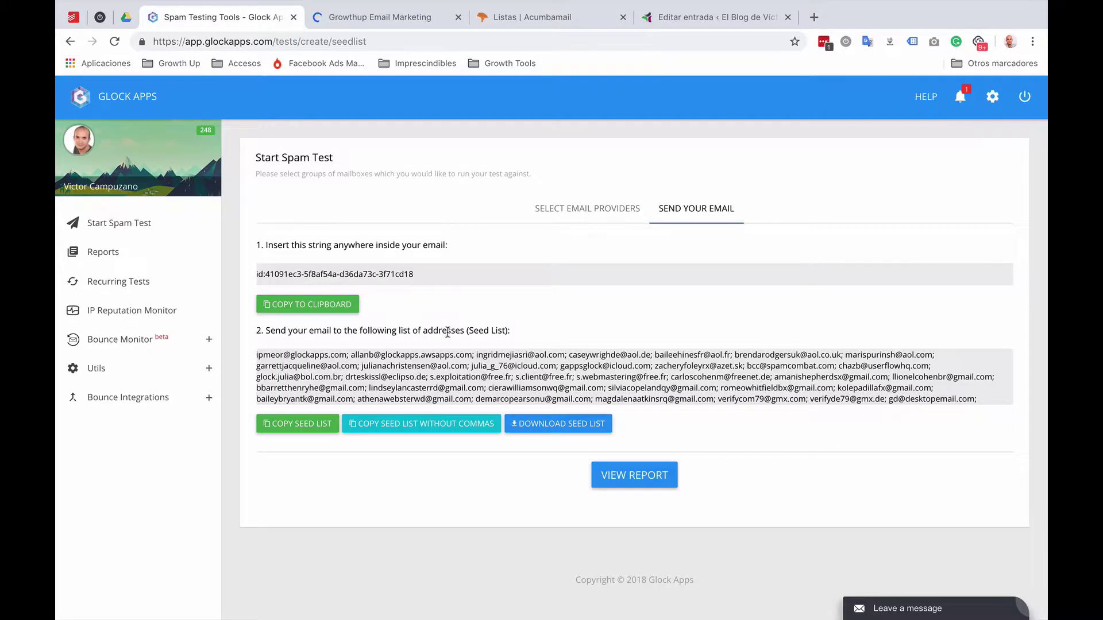
left_click(308, 304)
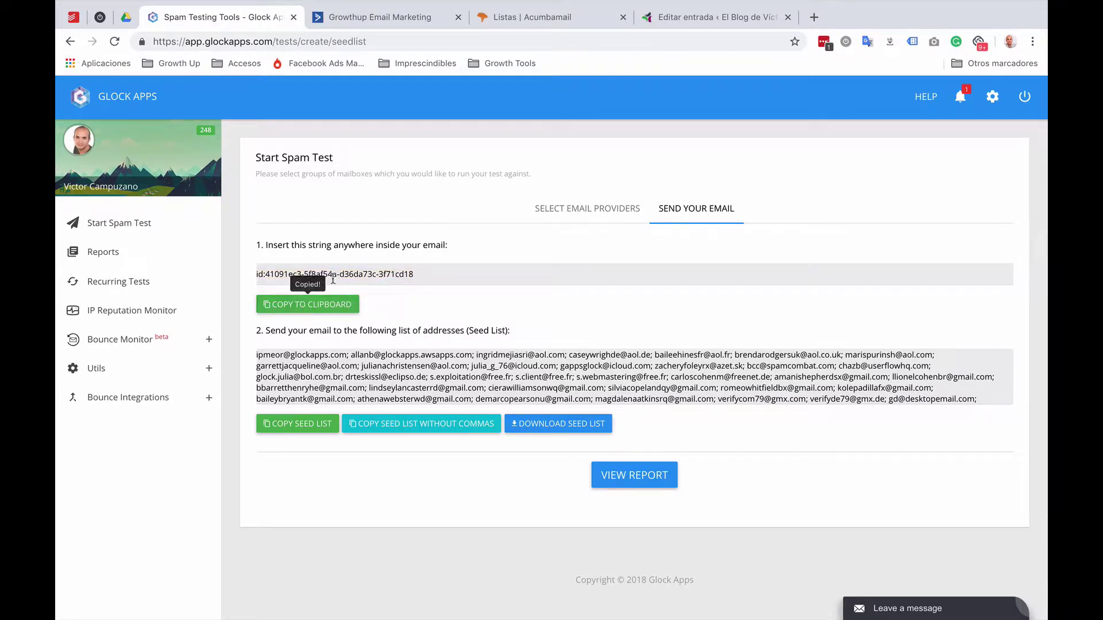
left_click(379, 17)
scroll(372, 405, "down", 10)
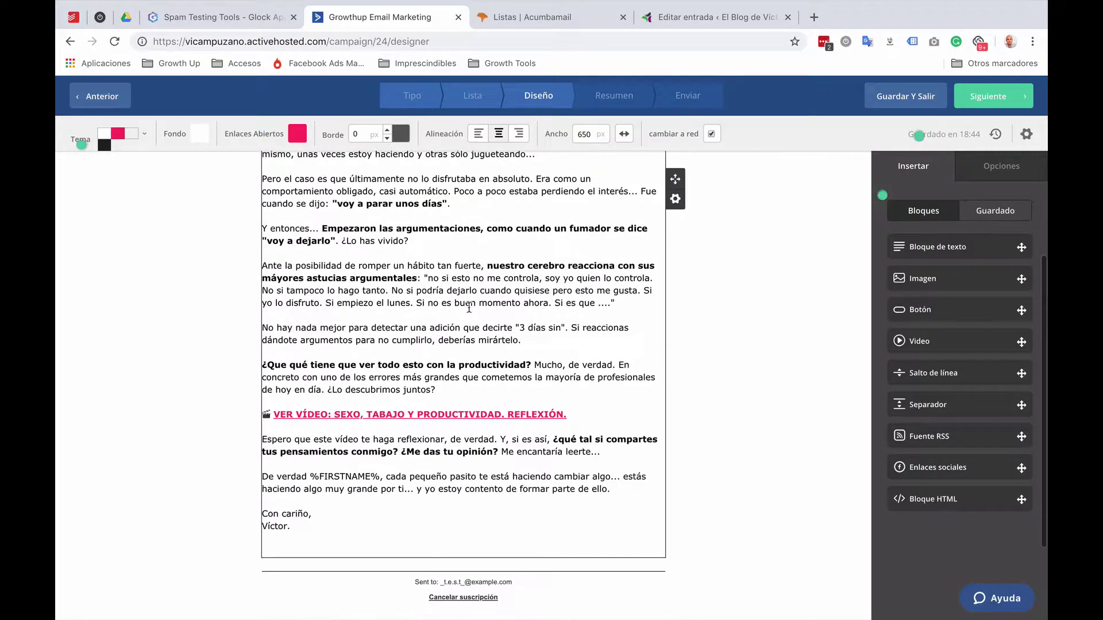
left_click(339, 437)
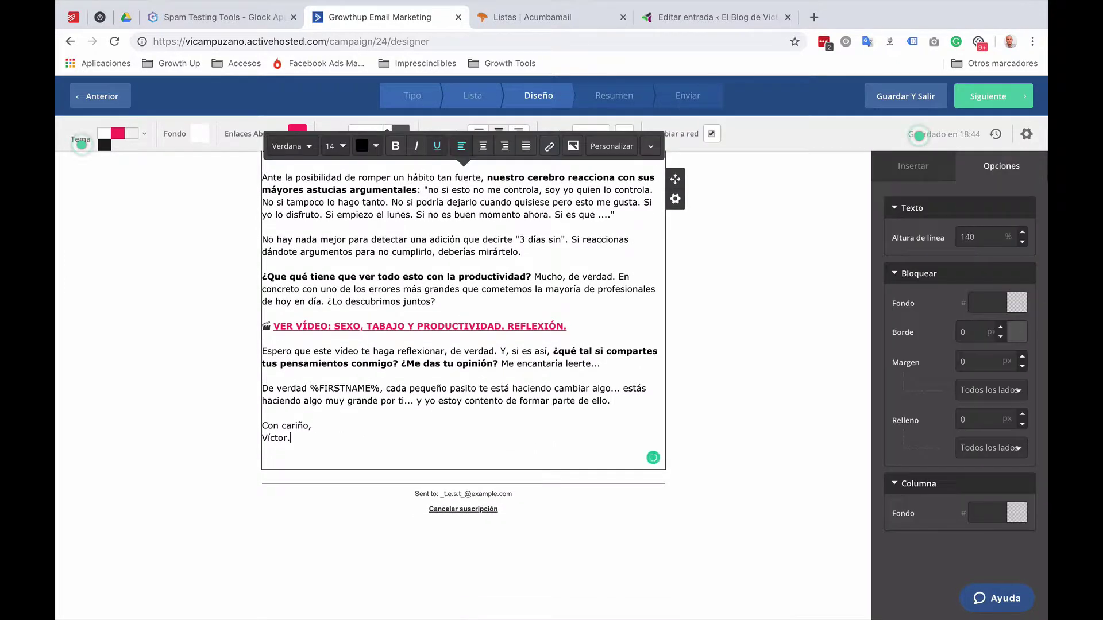
key("Return")
key("Return")
key("super+v")
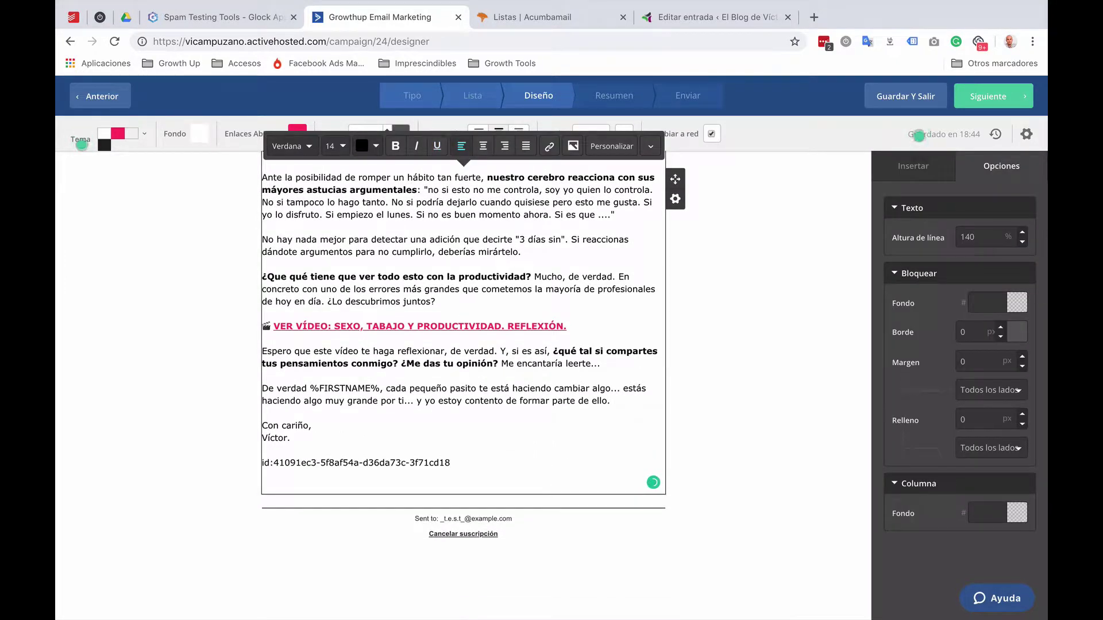
left_click(988, 94)
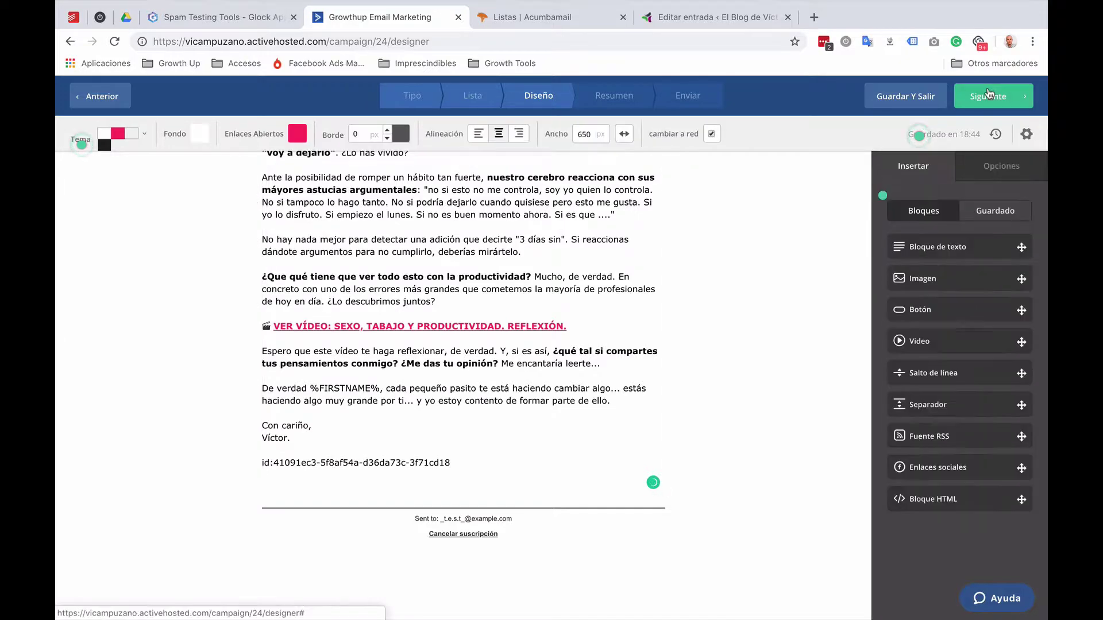
scroll(646, 480, "down", 5)
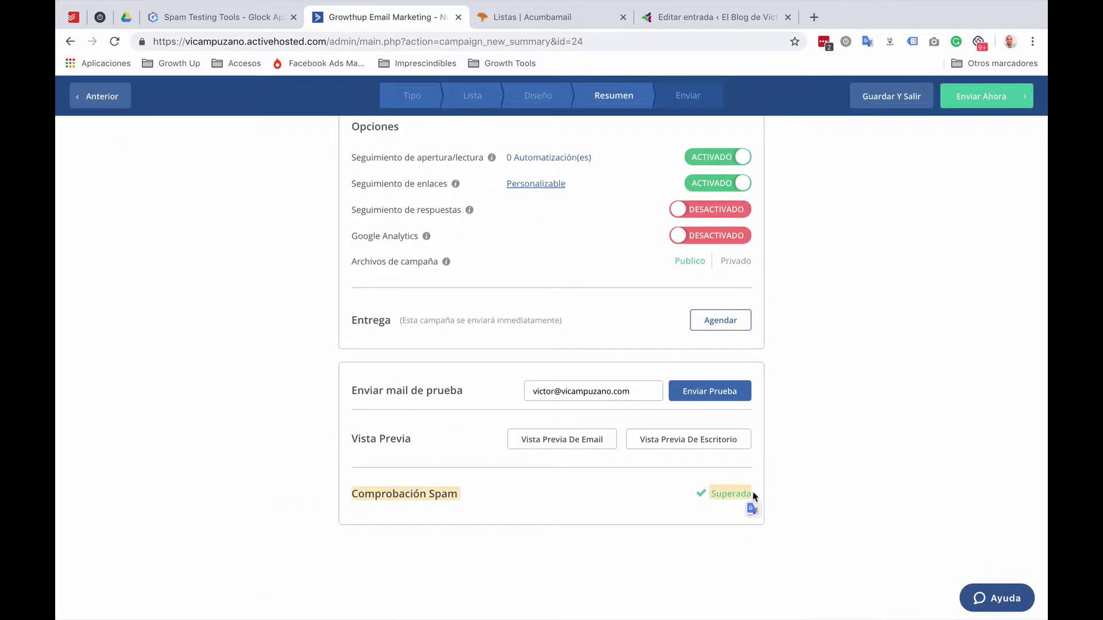
Step: Open the GlockApps report for this test, then send the ActiveCampaign campaign immediately
key("ctrl+shift+Tab")
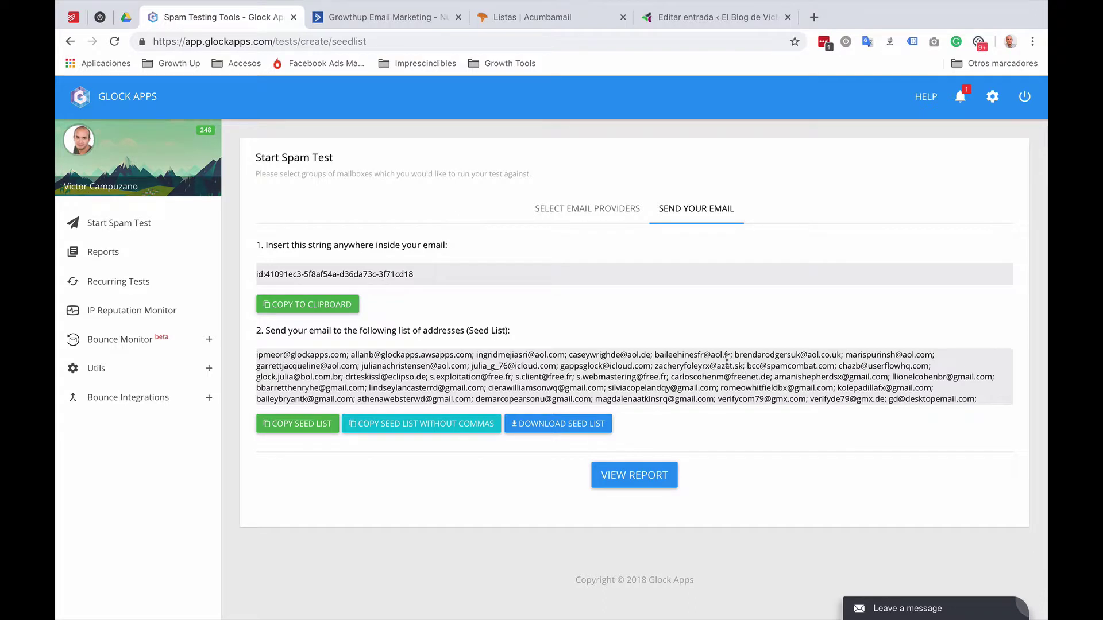
left_click(627, 475)
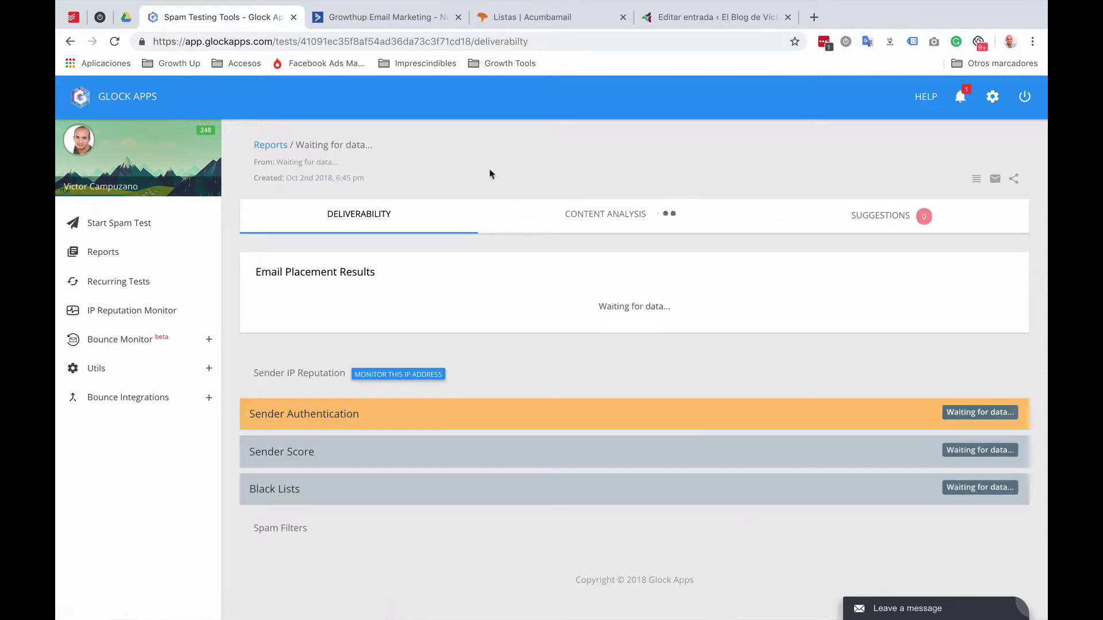
left_click(363, 17)
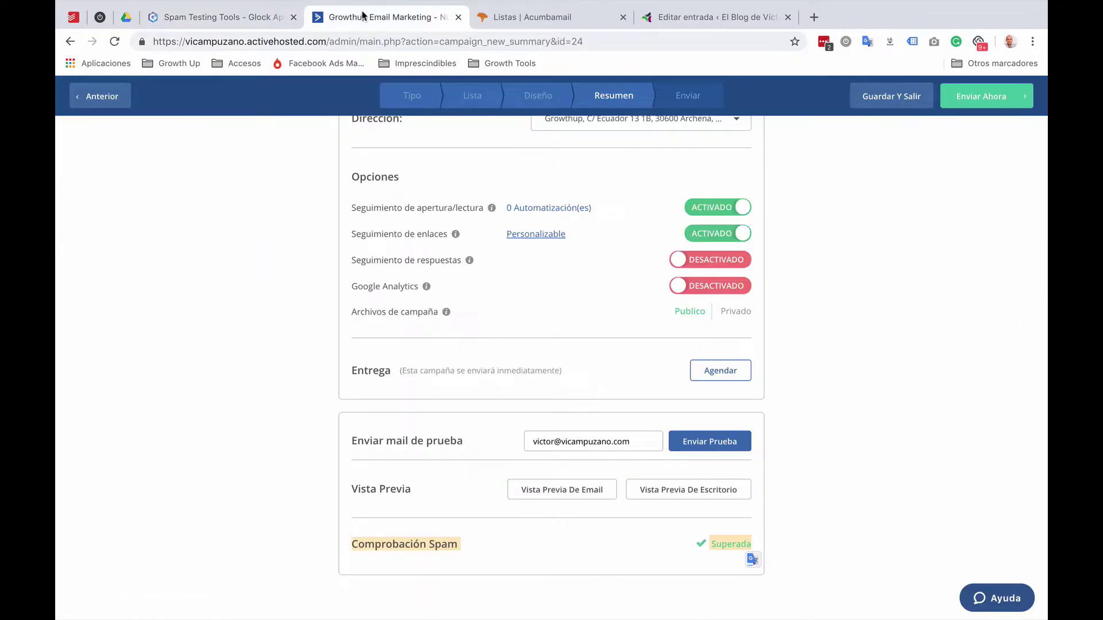
scroll(705, 476, "up", 6)
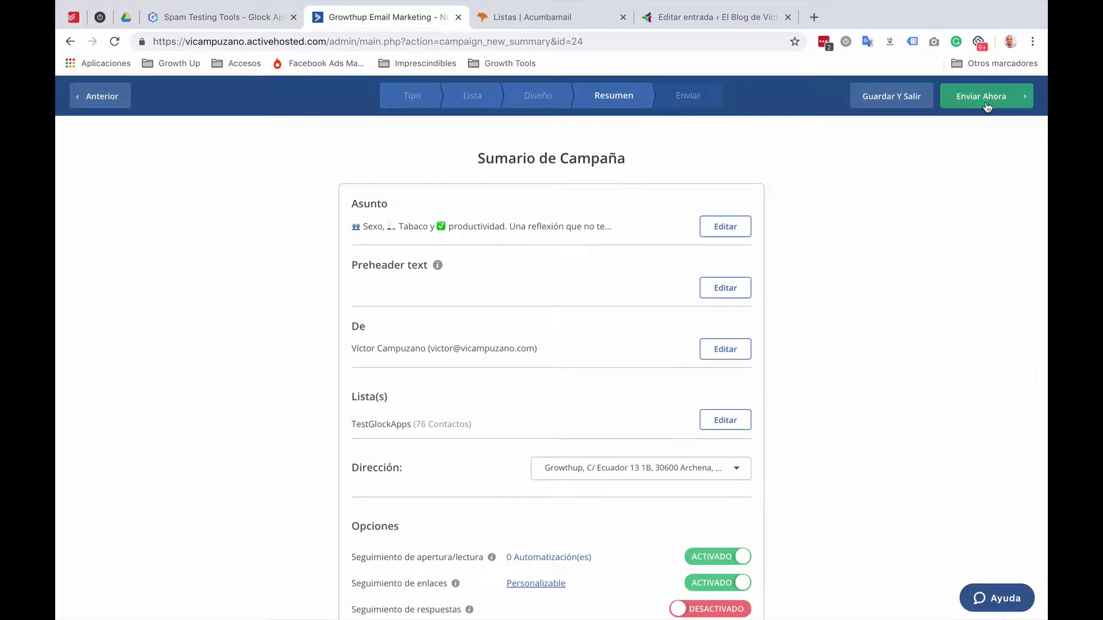
left_click(987, 96)
left_click(701, 231)
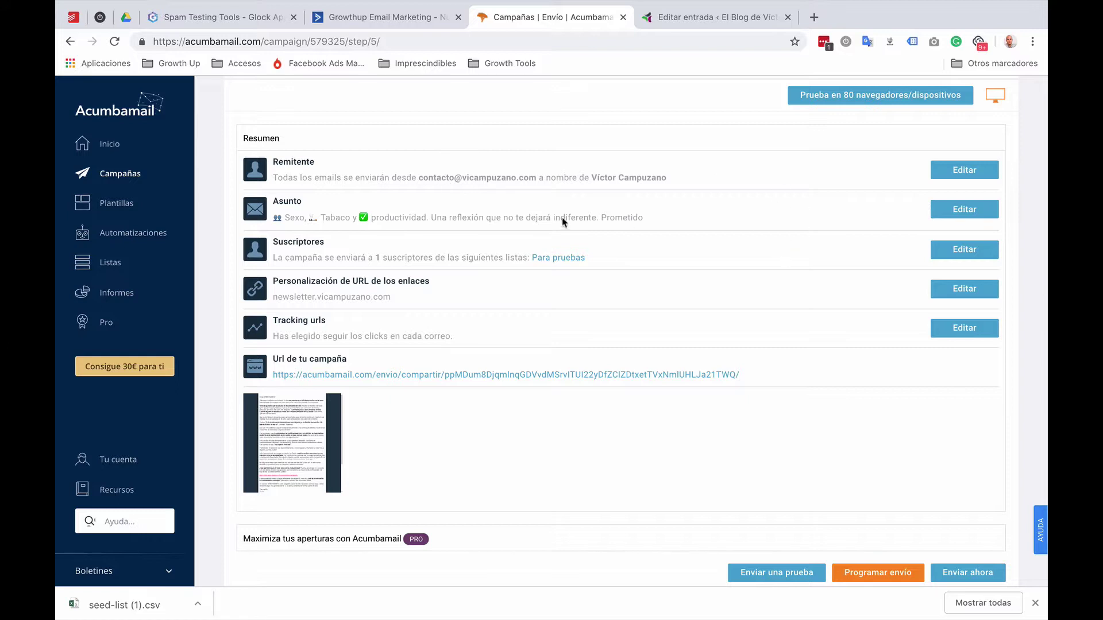
Step: Edit the Acumbamail campaign's subscriber selection
left_click(958, 250)
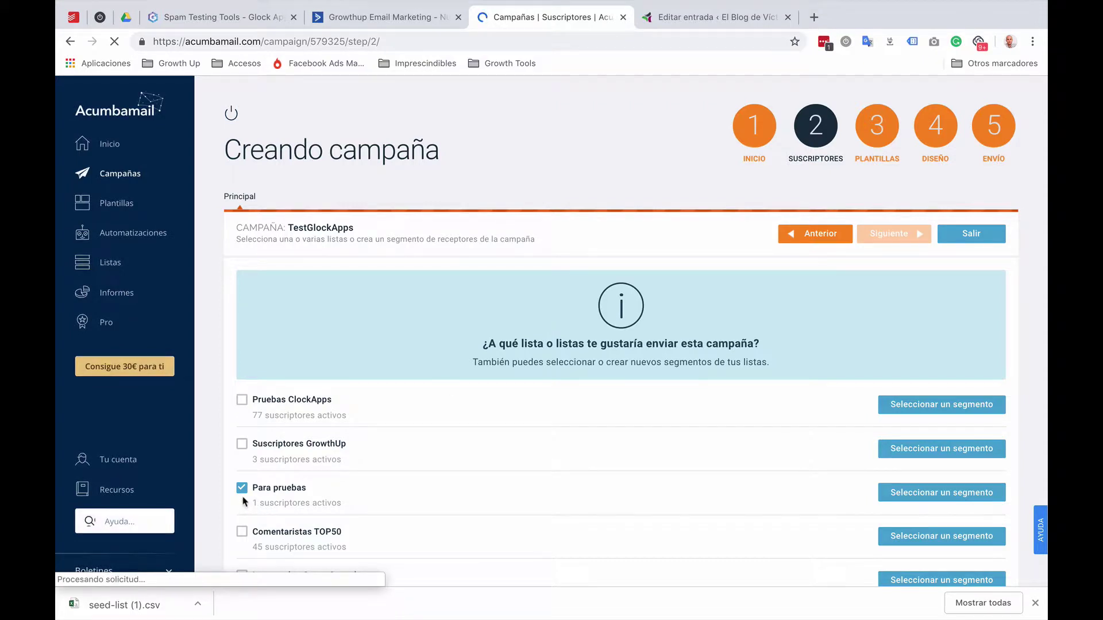
Step: Swap the recipients from Para pruebas to Pruebas ClockApps and advance to the Diseño step
left_click(242, 489)
left_click(243, 402)
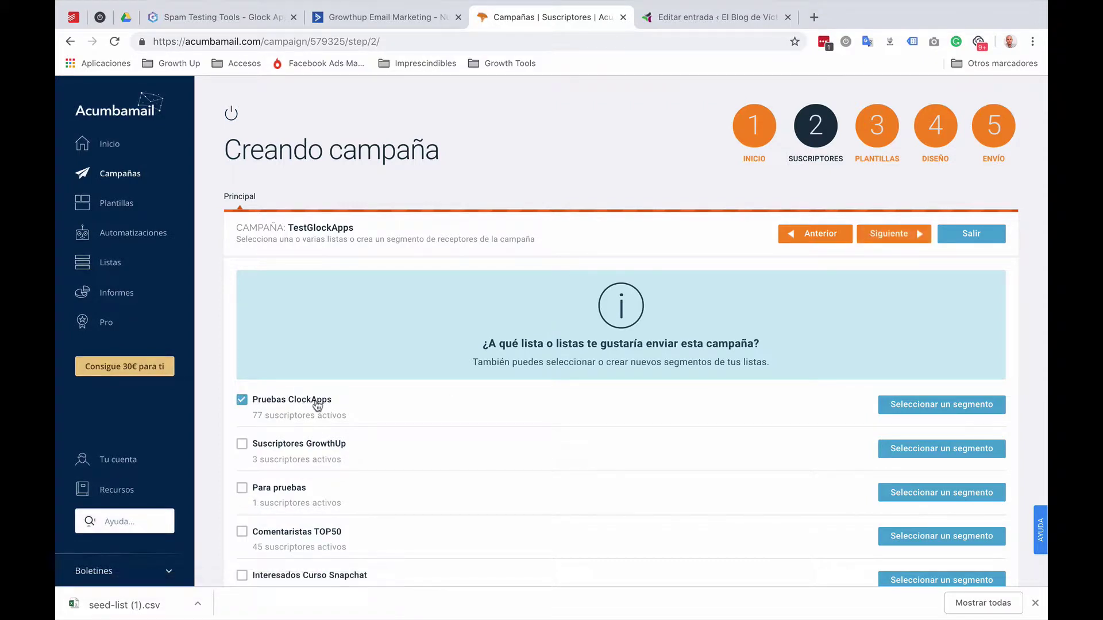
left_click(916, 237)
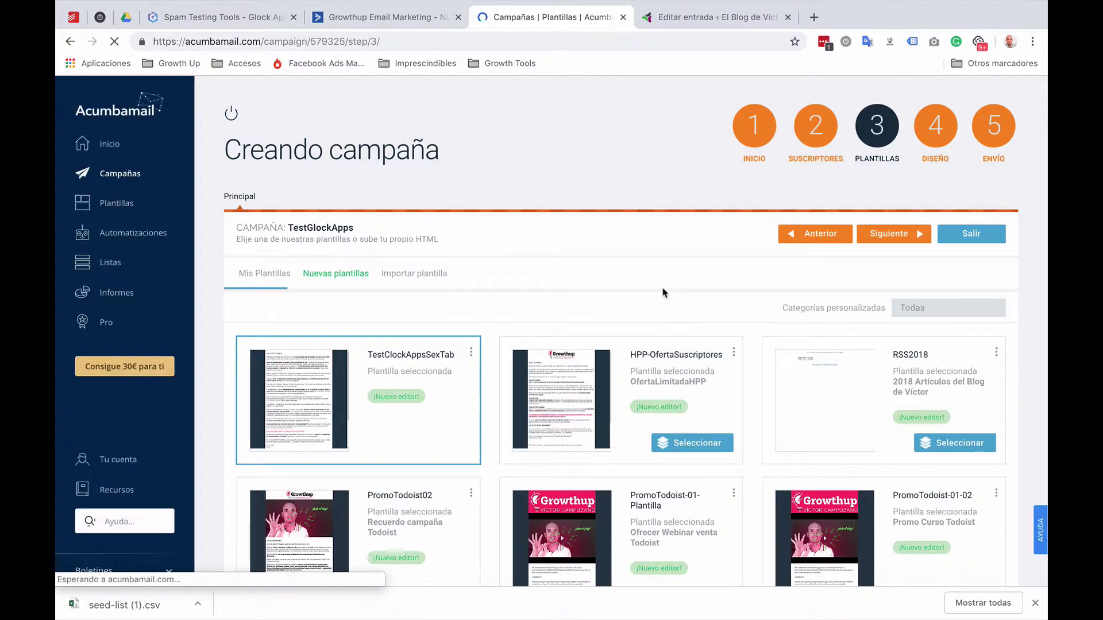
left_click(888, 236)
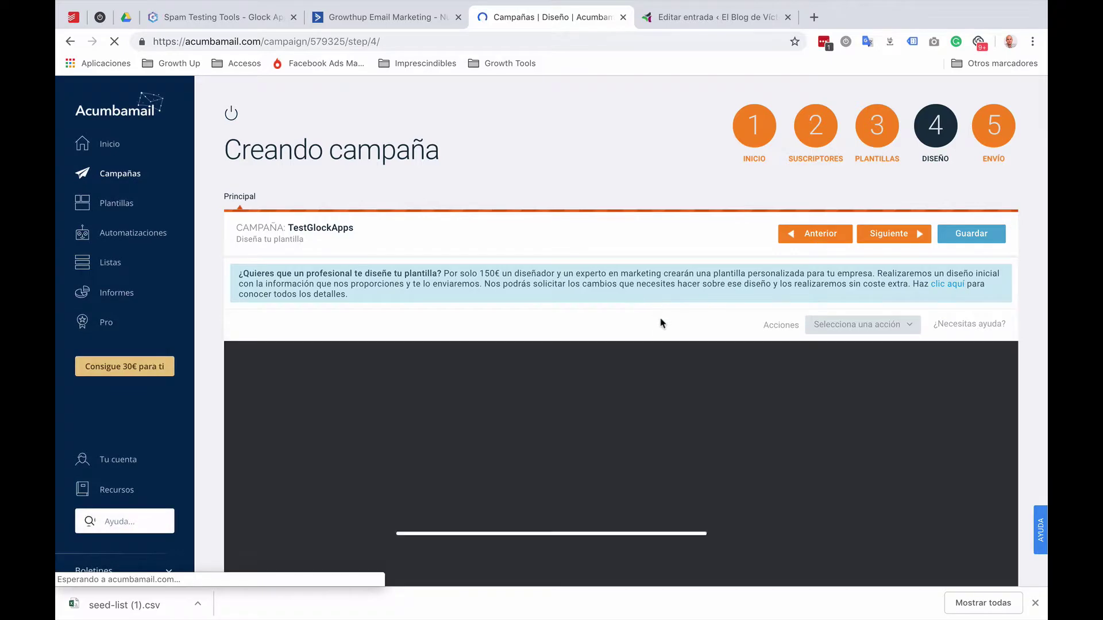
Step: Paste the new GlockApps test ID on a line after the Acumbamail email's signature
left_click(223, 17)
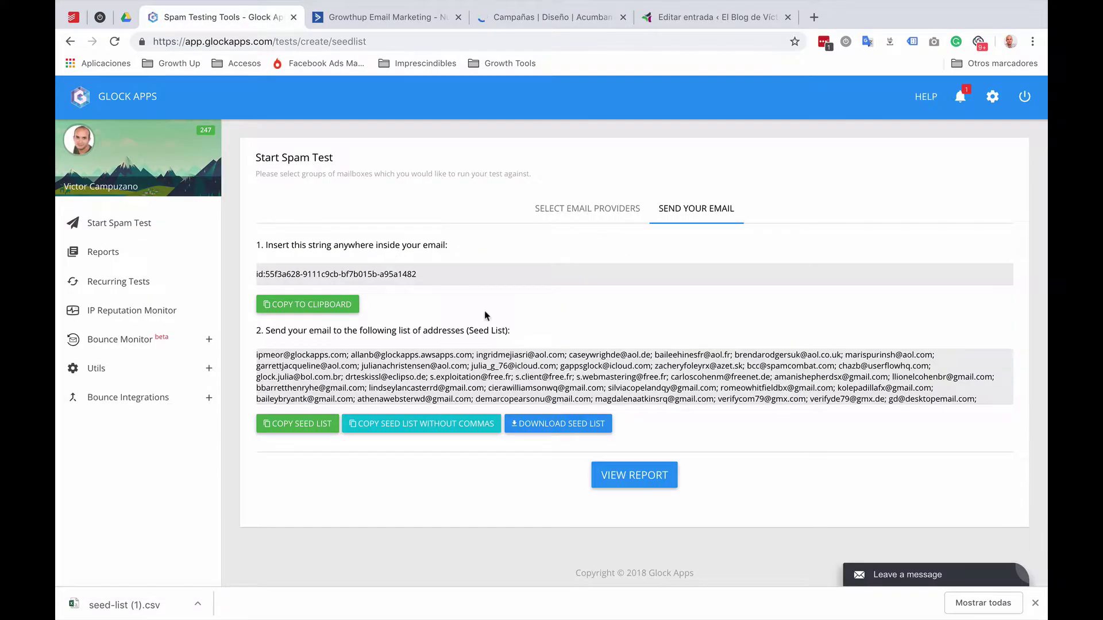
left_click(333, 310)
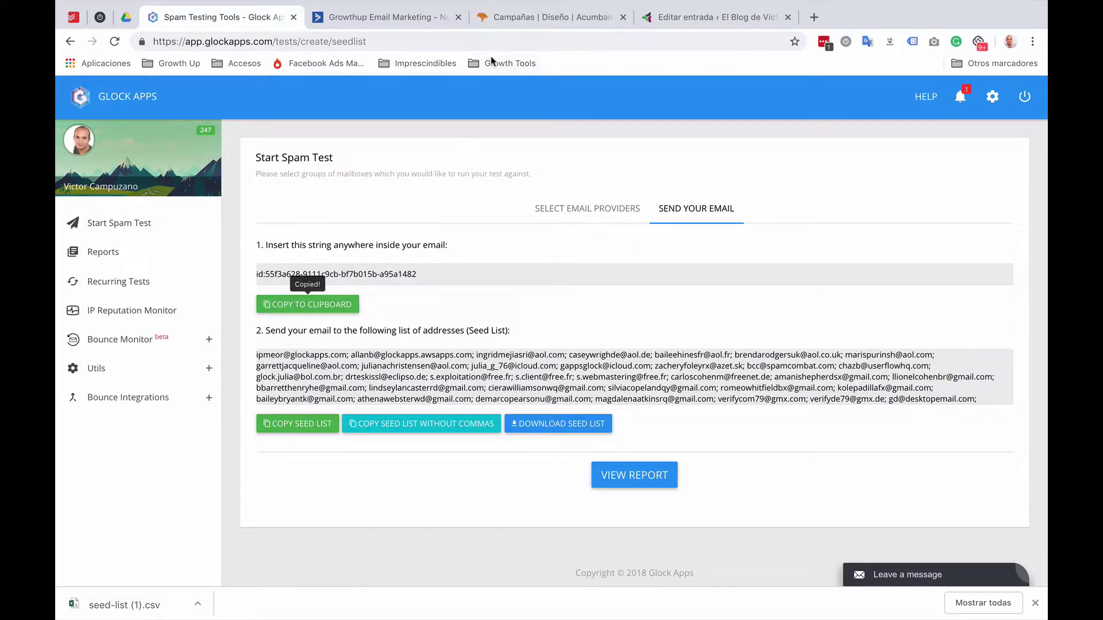
left_click(502, 20)
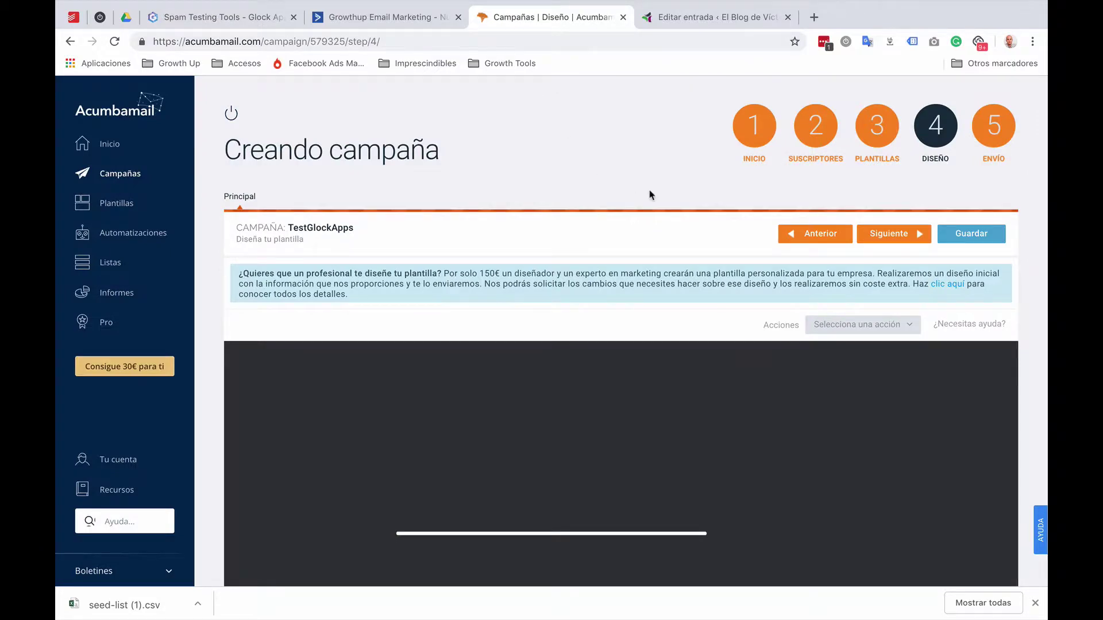
scroll(640, 230, "down", 4)
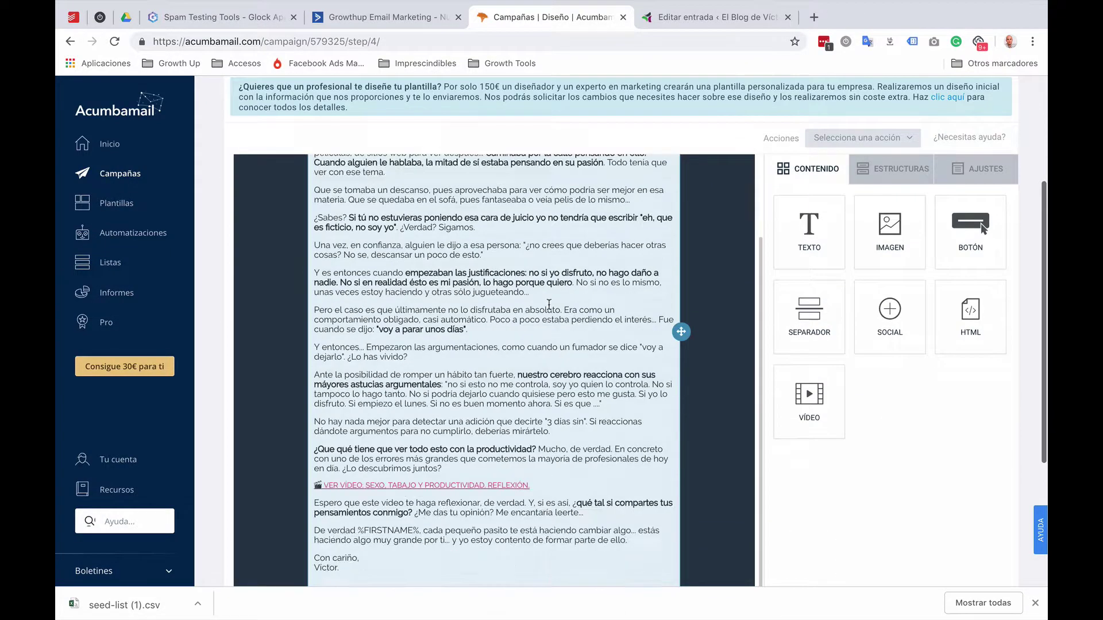
left_click(364, 567)
key("Return")
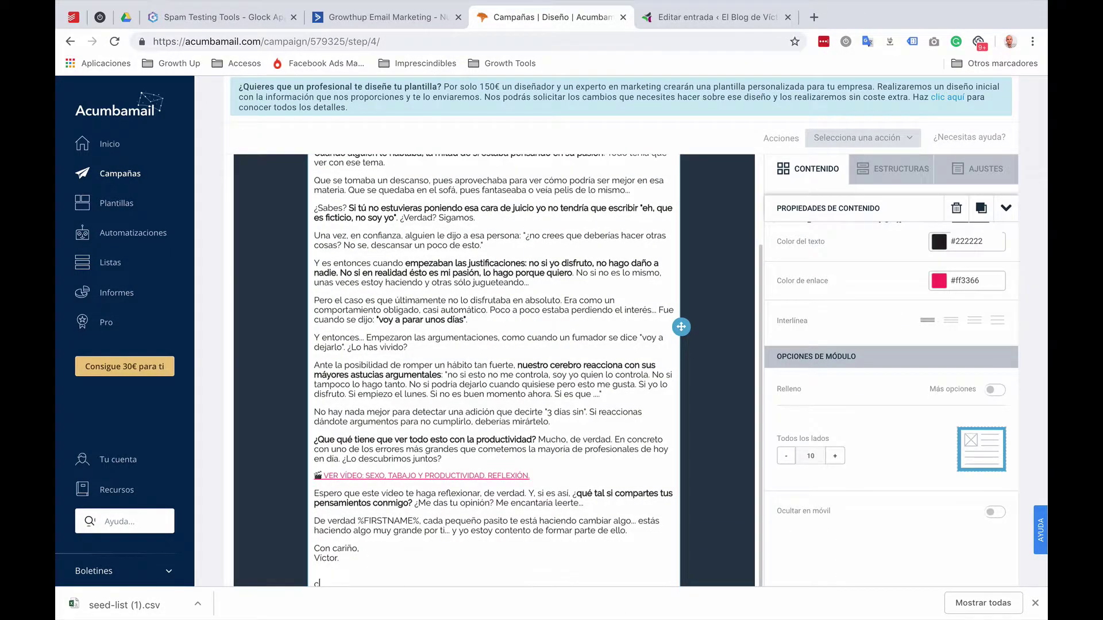
key("ctrl+v")
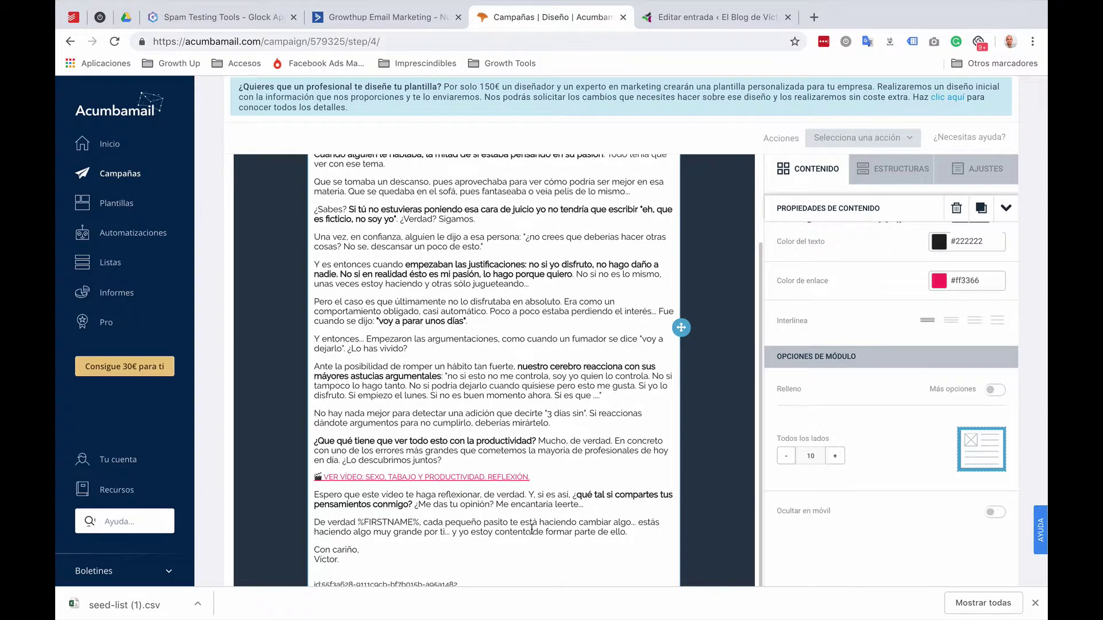
scroll(532, 529, "down", 3)
scroll(532, 529, "up", 6)
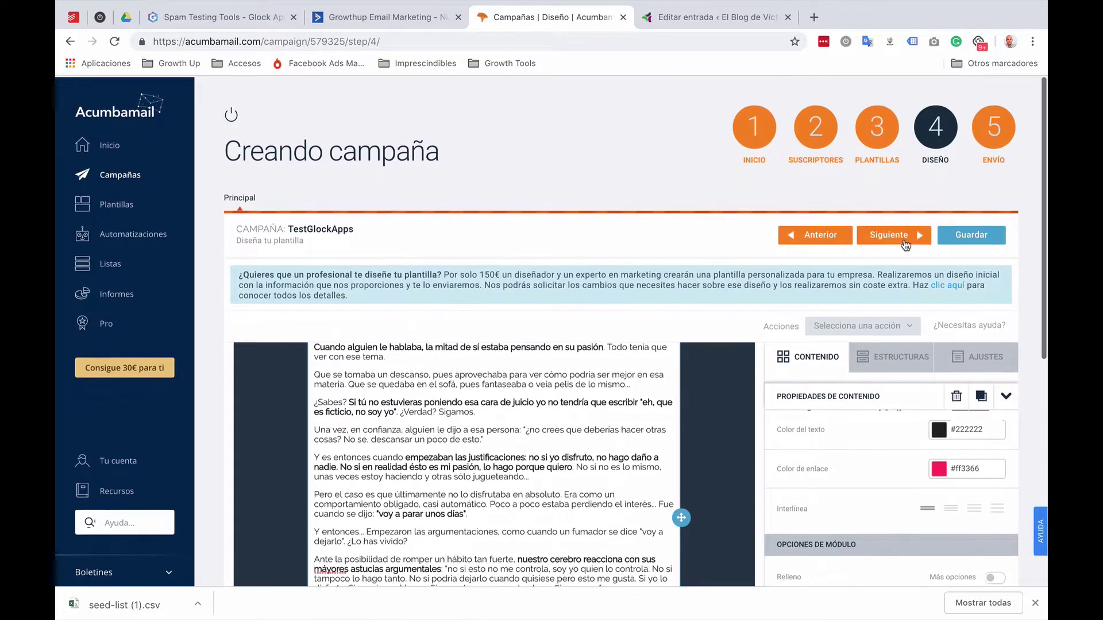
Step: Save the design and send the campaign now to the 77 subscribers
left_click(904, 238)
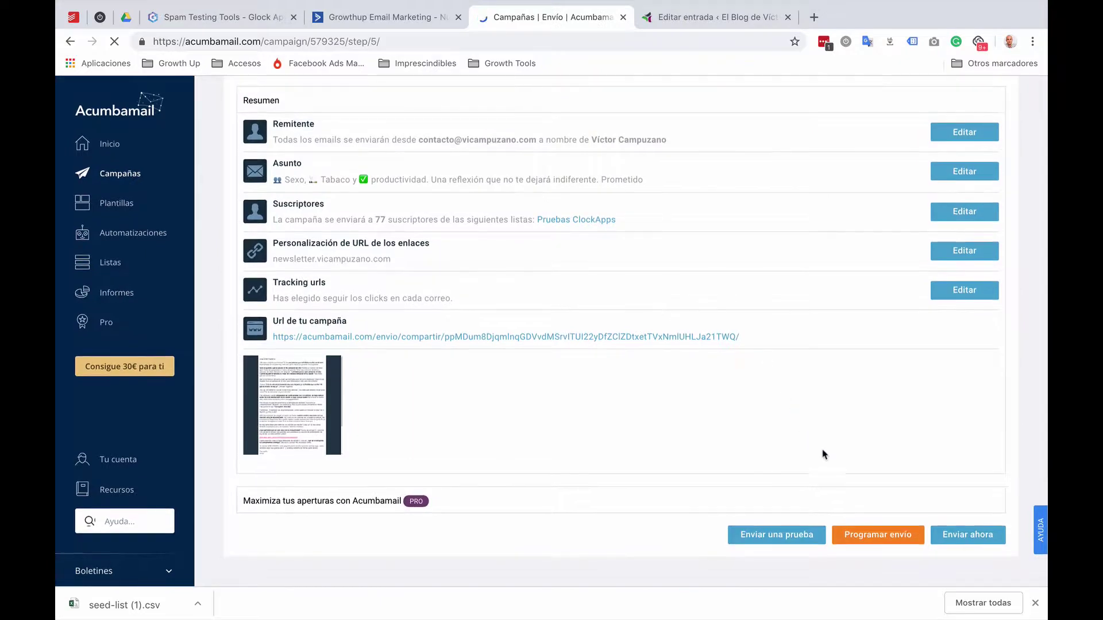
left_click(958, 536)
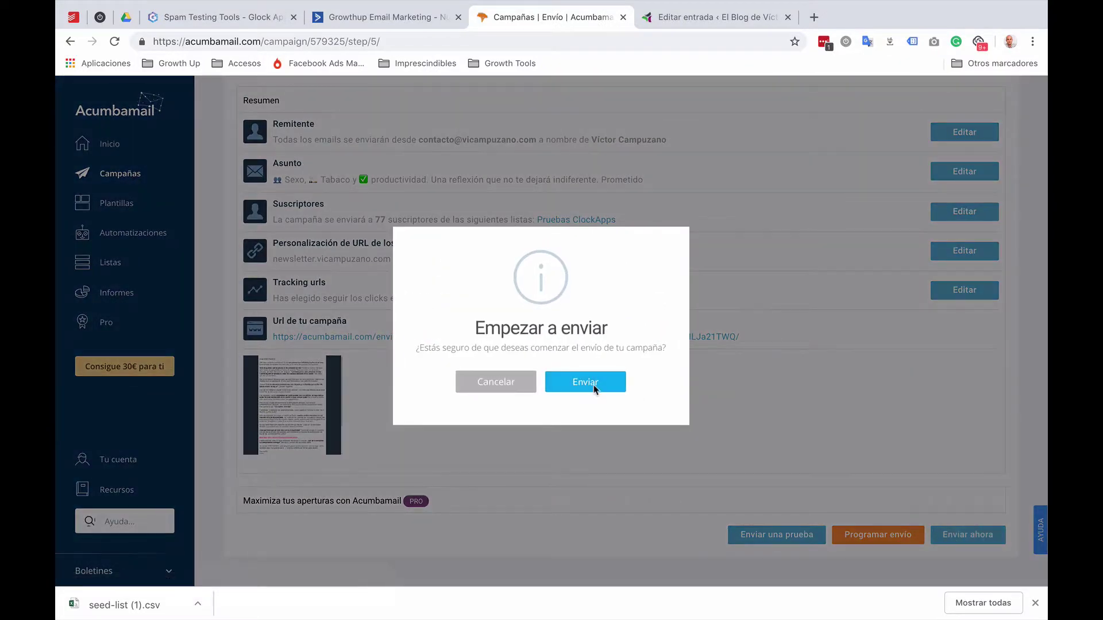
left_click(594, 385)
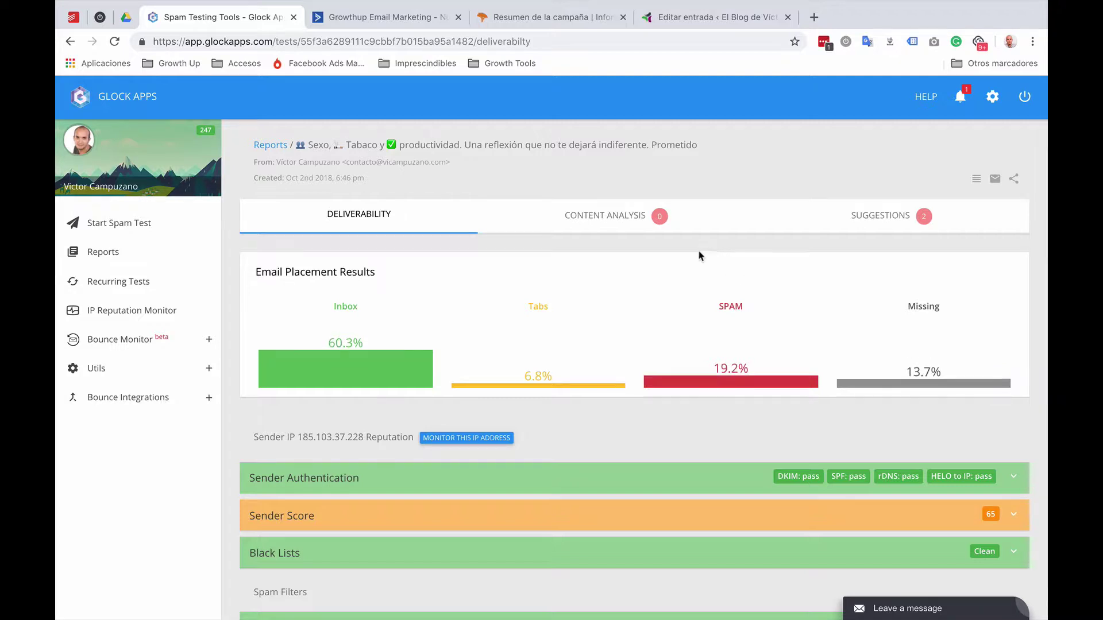
Step: Review the per-provider delivery tables of the 65.8% Inbox report, then switch to Acumbamail's campaign report
scroll(561, 303, "down", 1)
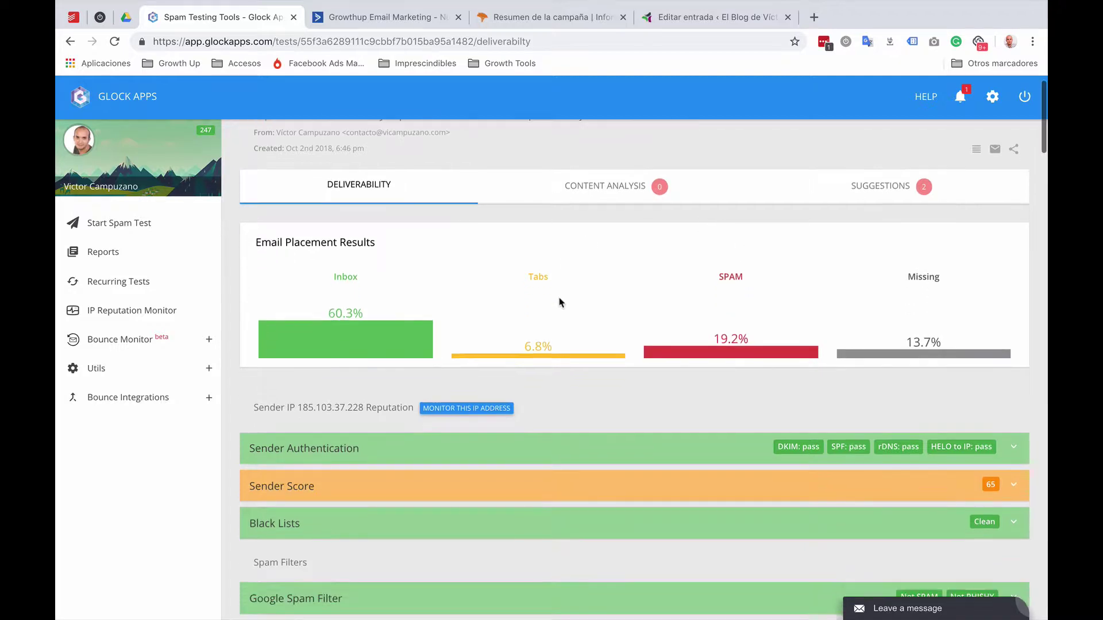
scroll(556, 300, "up", 1)
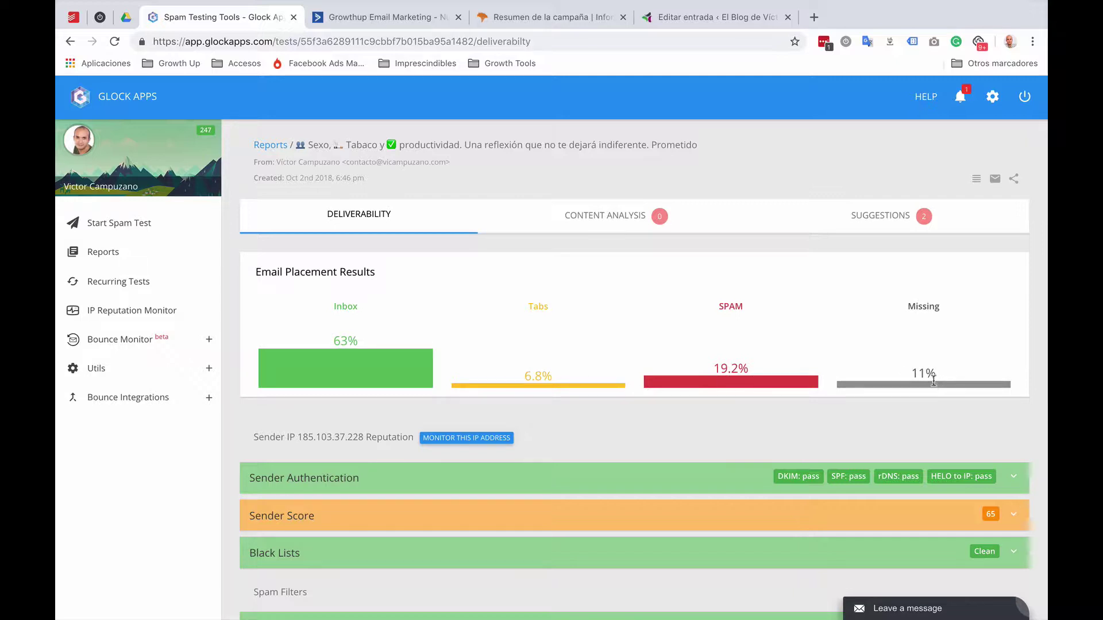
scroll(811, 361, "down", 6)
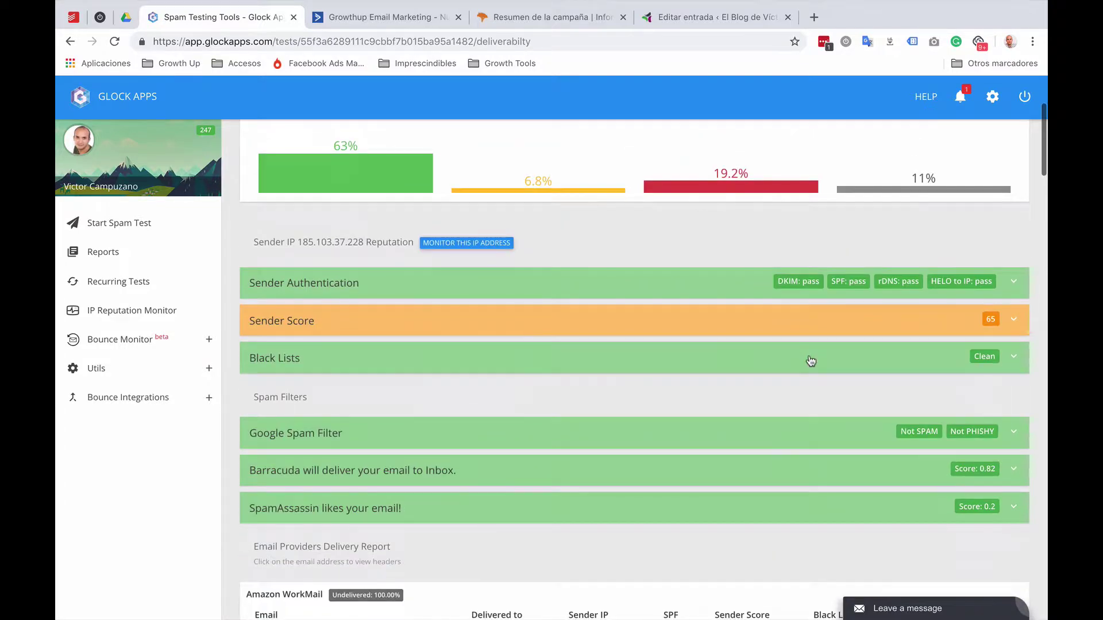
scroll(811, 360, "down", 5)
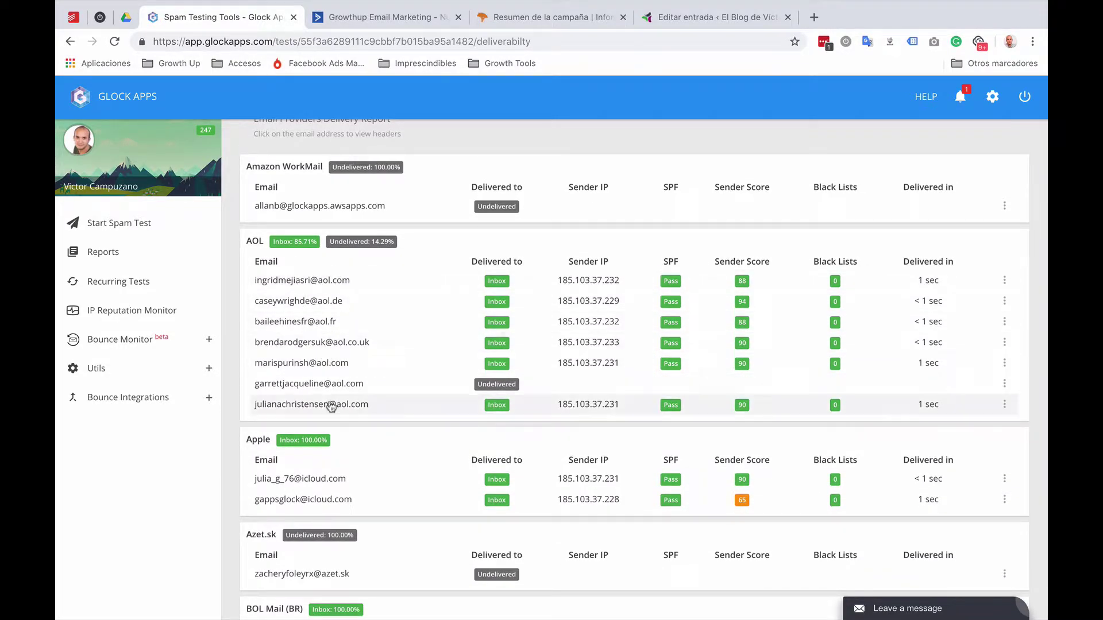
scroll(743, 364, "down", 3)
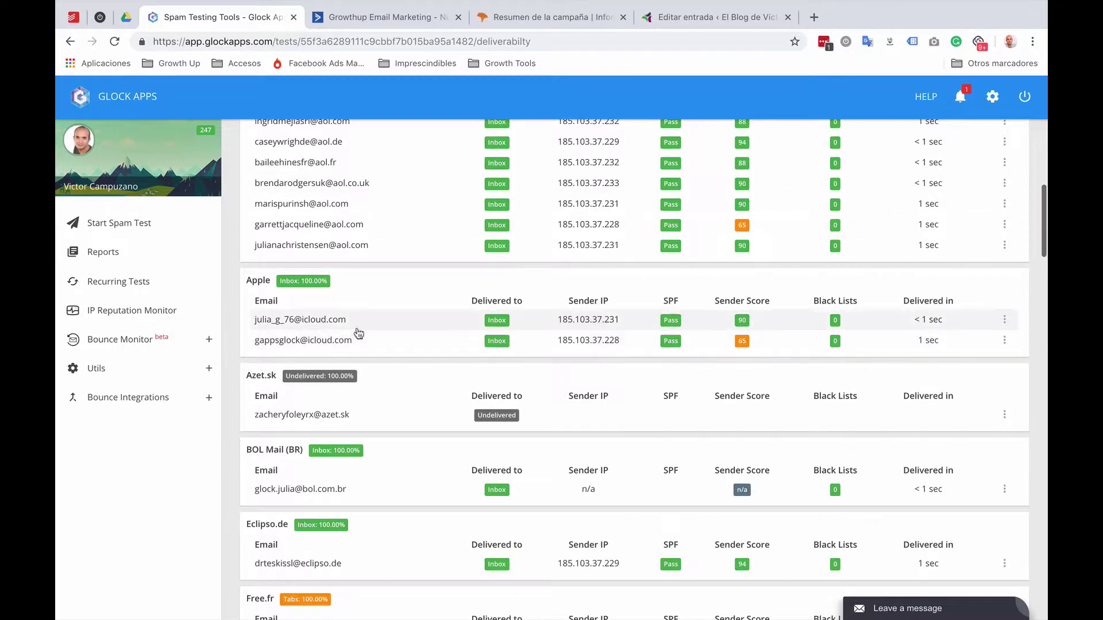
scroll(299, 297, "up", 2)
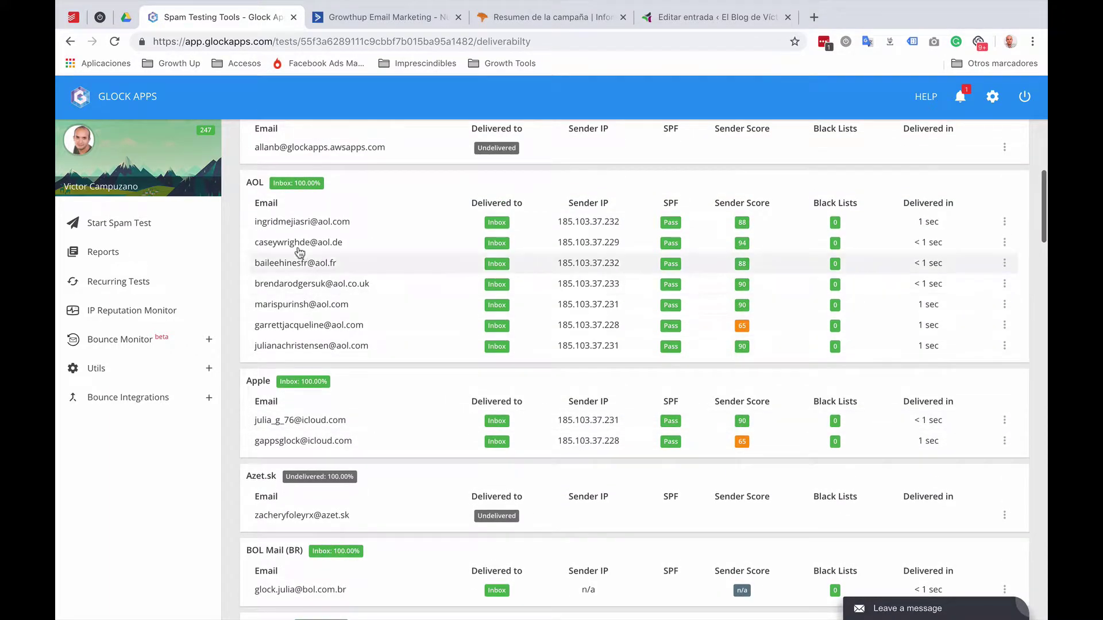
scroll(349, 234, "down", 7)
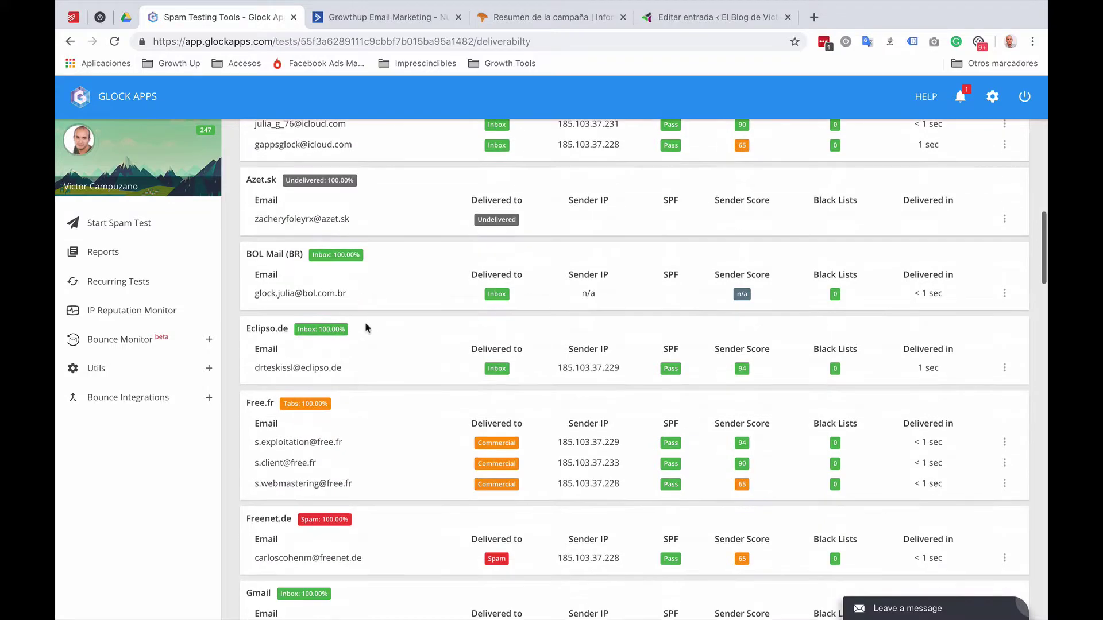
scroll(366, 328, "down", 5)
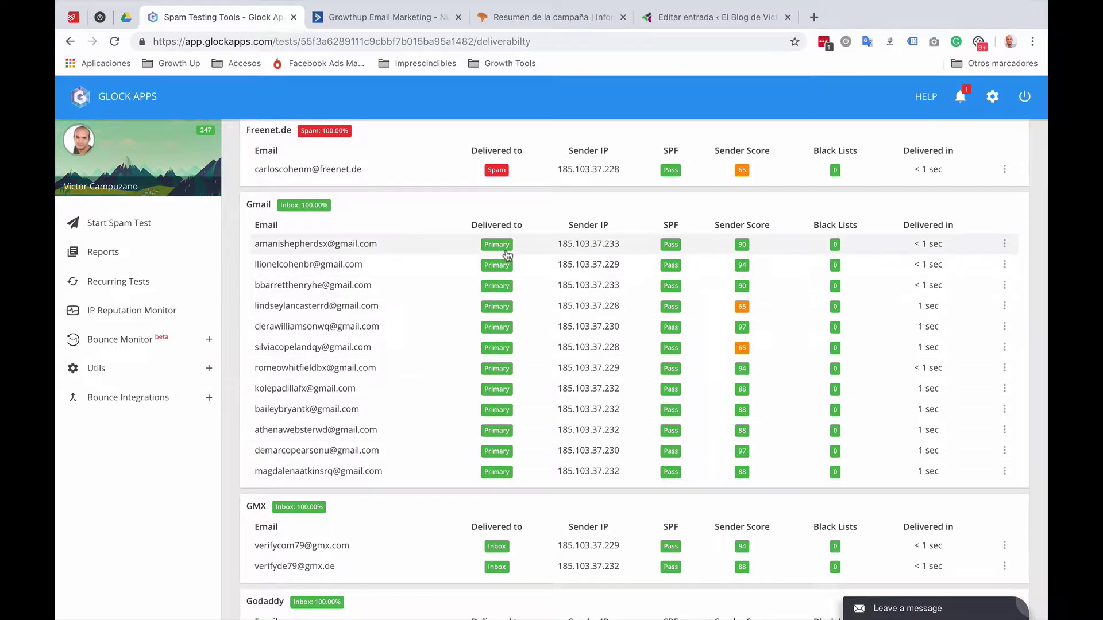
scroll(512, 395, "down", 5)
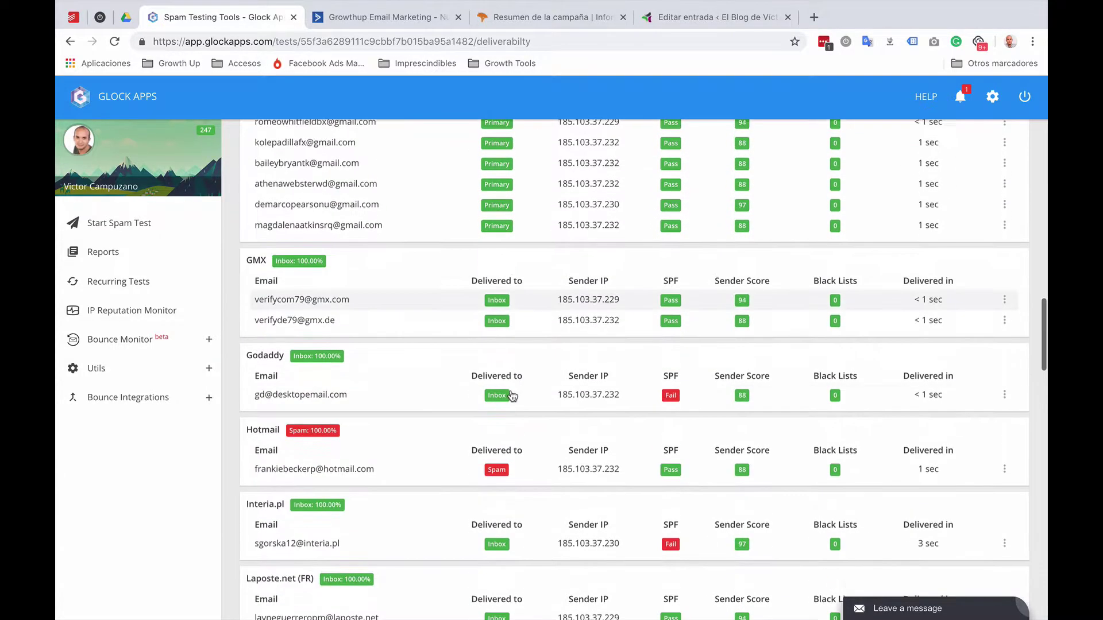
scroll(511, 395, "up", 15)
scroll(511, 395, "up", 10)
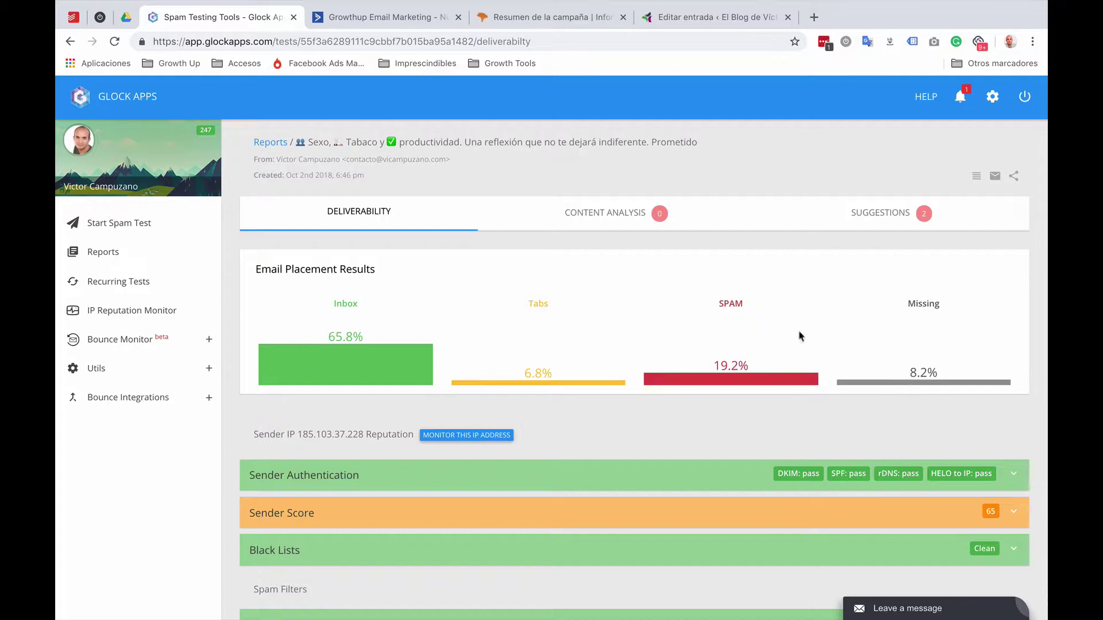
left_click(543, 17)
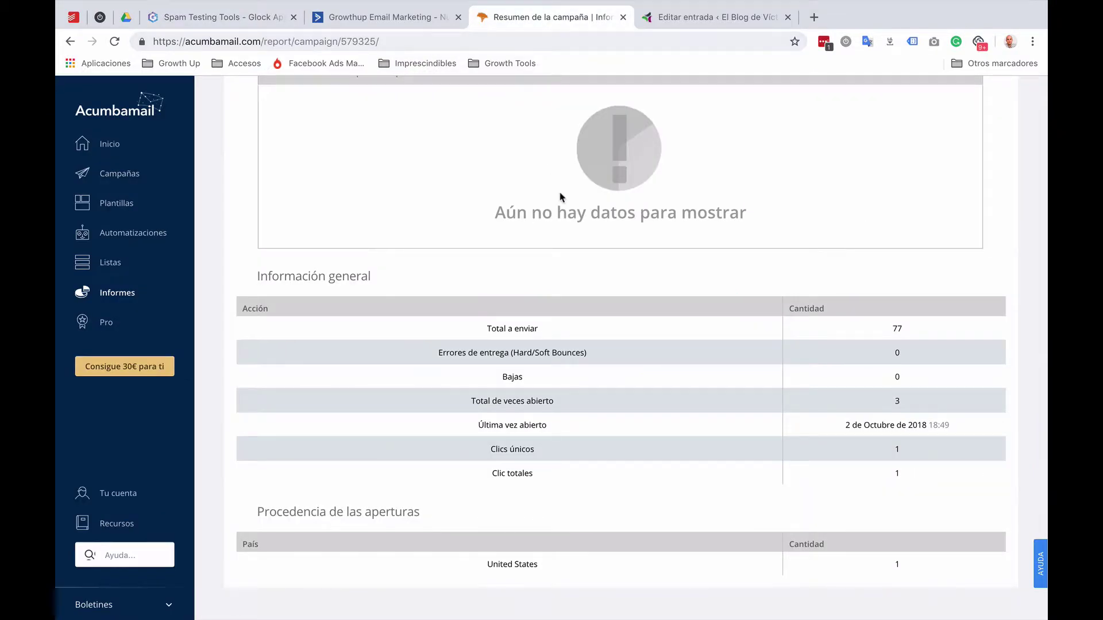
Step: Check the TestGlockApps campaign summary (77 recipients, 72 unopened, 1 opened), then return to GlockApps
scroll(562, 198, "up", 20)
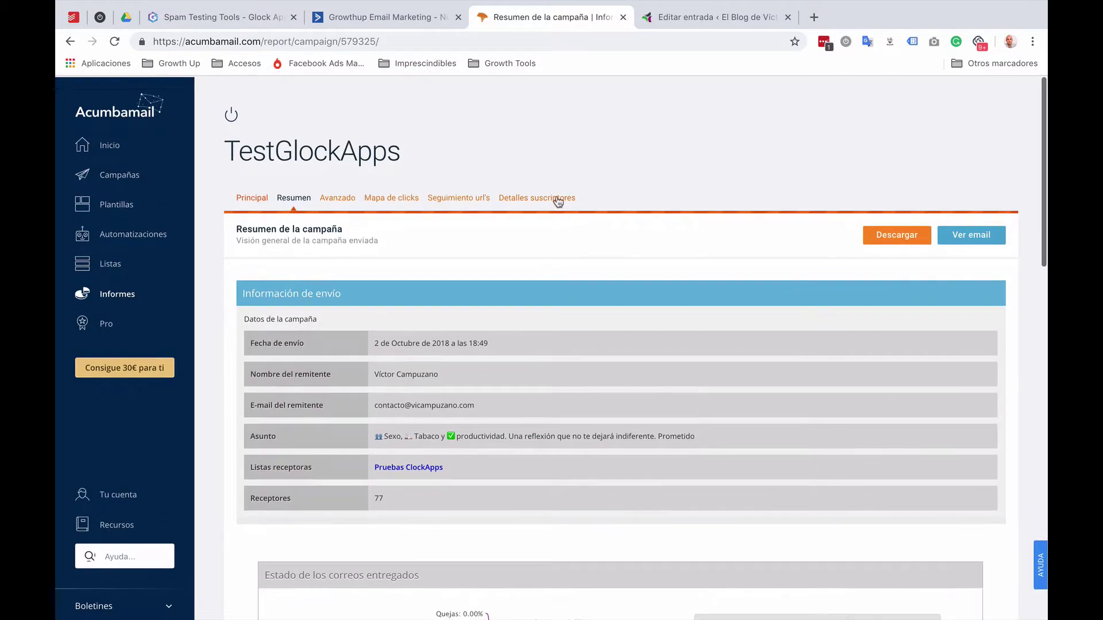
left_click(557, 198)
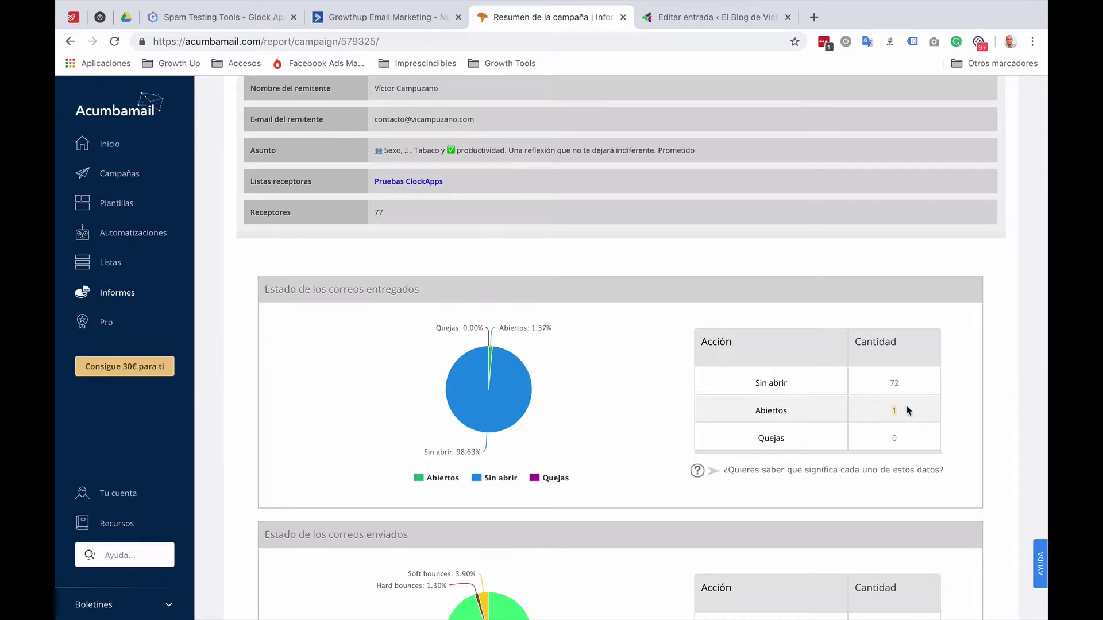
scroll(909, 410, "down", 1)
scroll(909, 411, "up", 3)
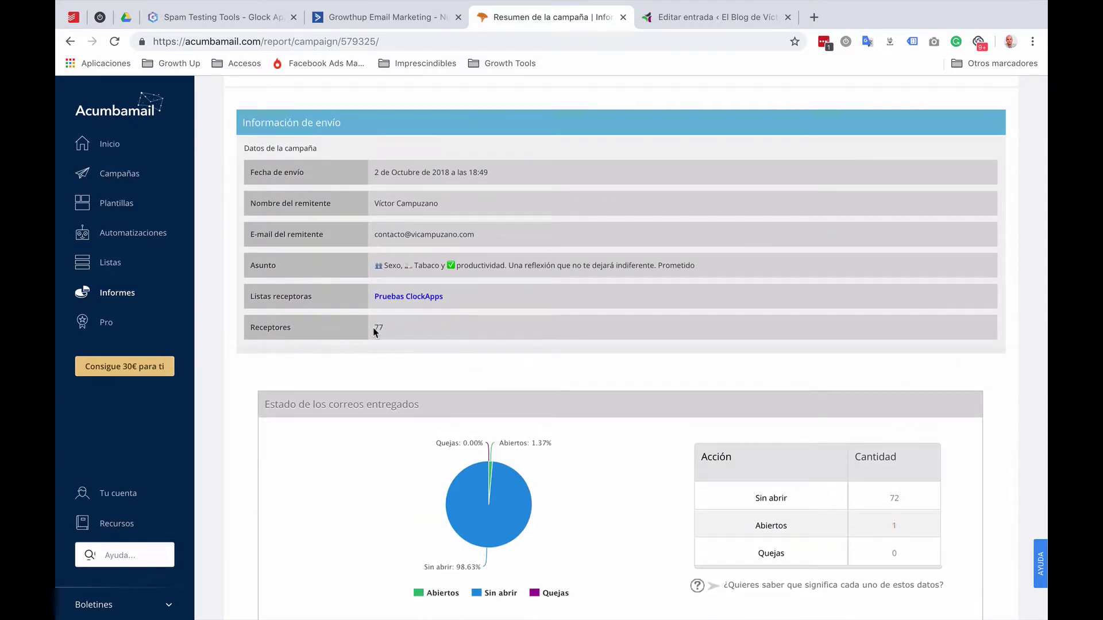
scroll(775, 380, "down", 3)
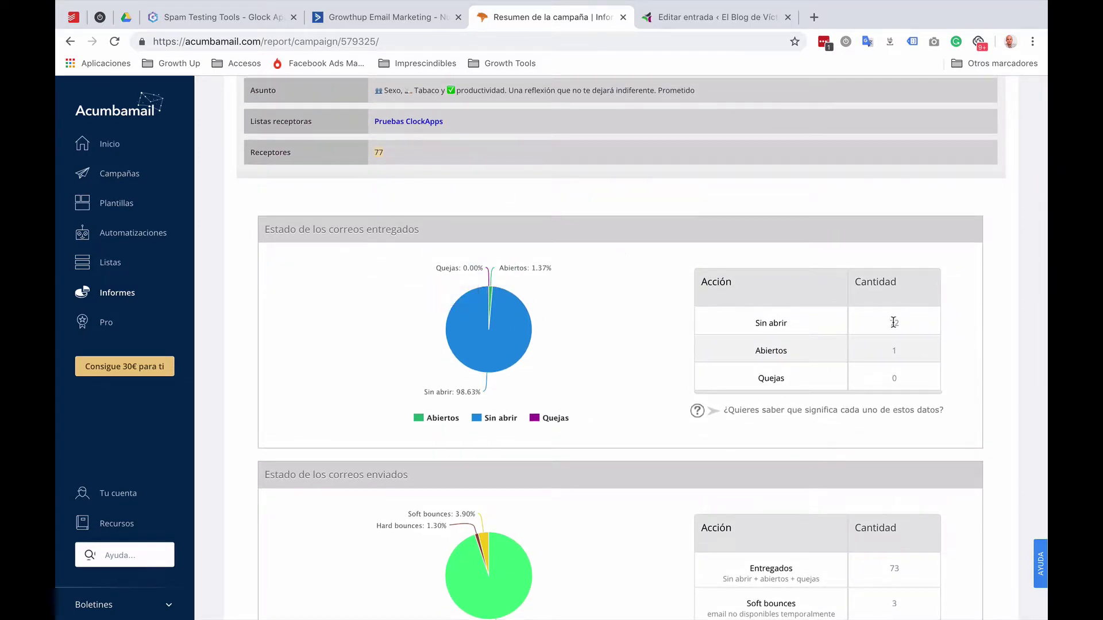
key("ctrl+4")
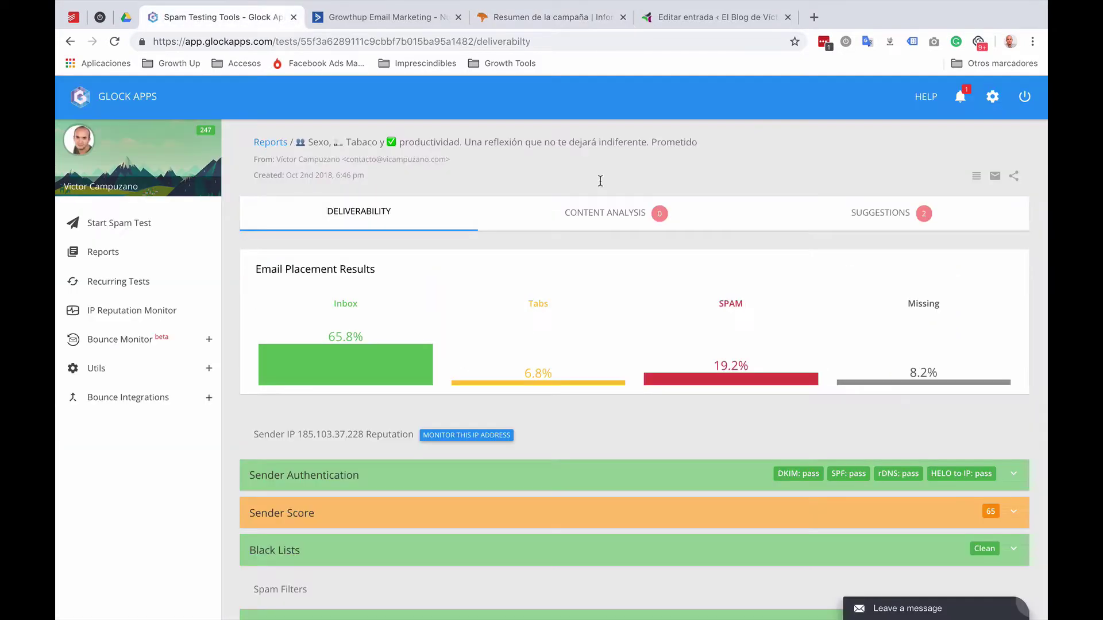
scroll(804, 268, "down", 1)
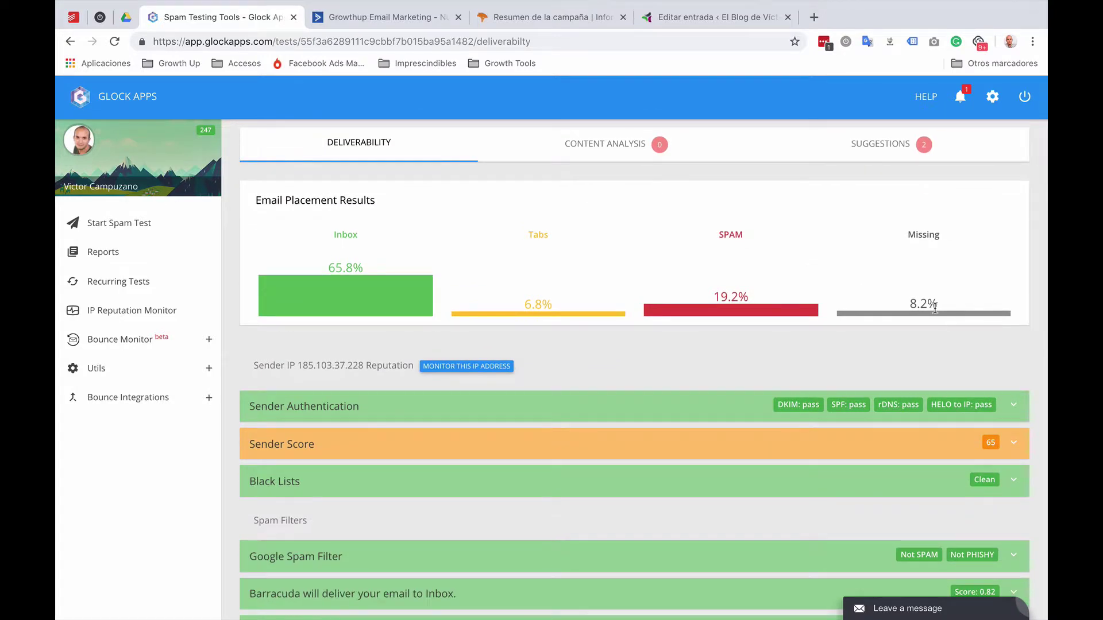
scroll(936, 308, "up", 1)
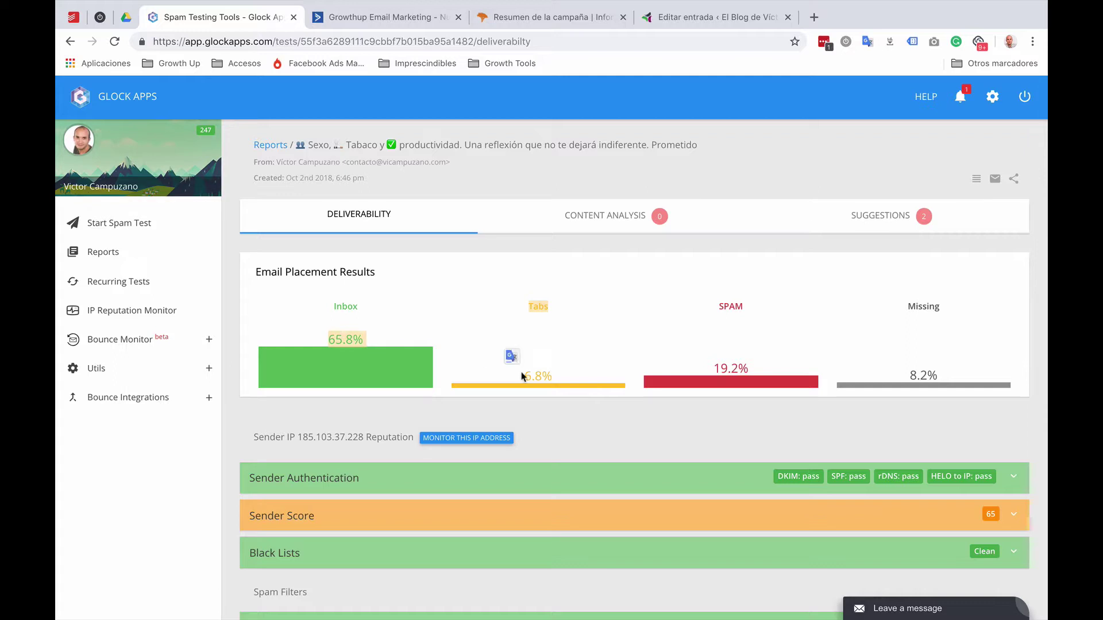
left_click_drag(519, 376, 562, 377)
left_click_drag(533, 306, 566, 308)
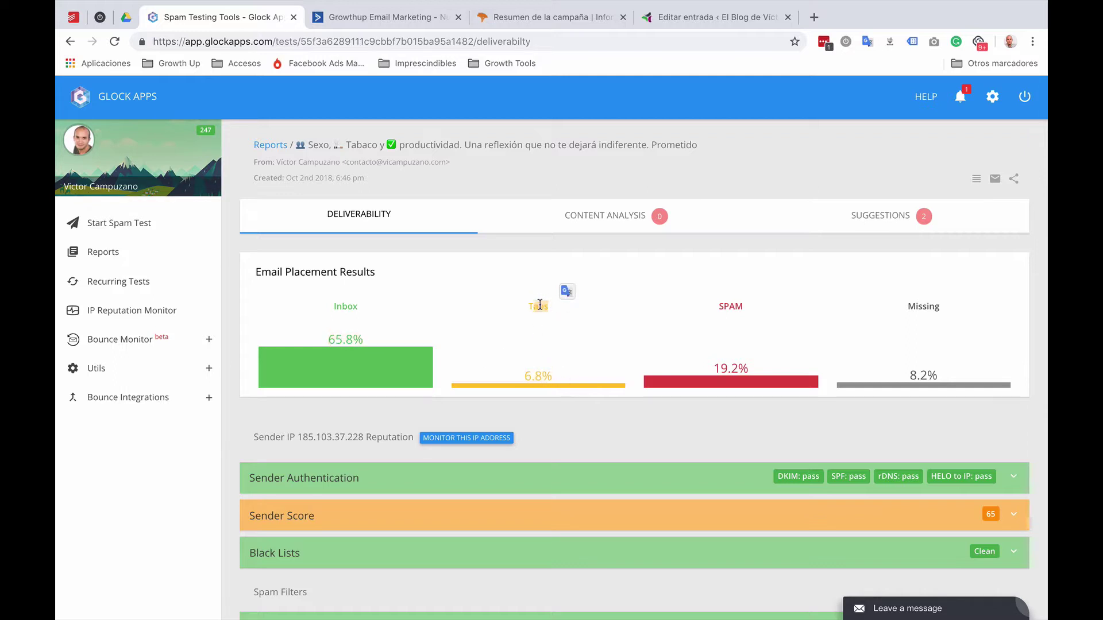
scroll(540, 307, "down", 3)
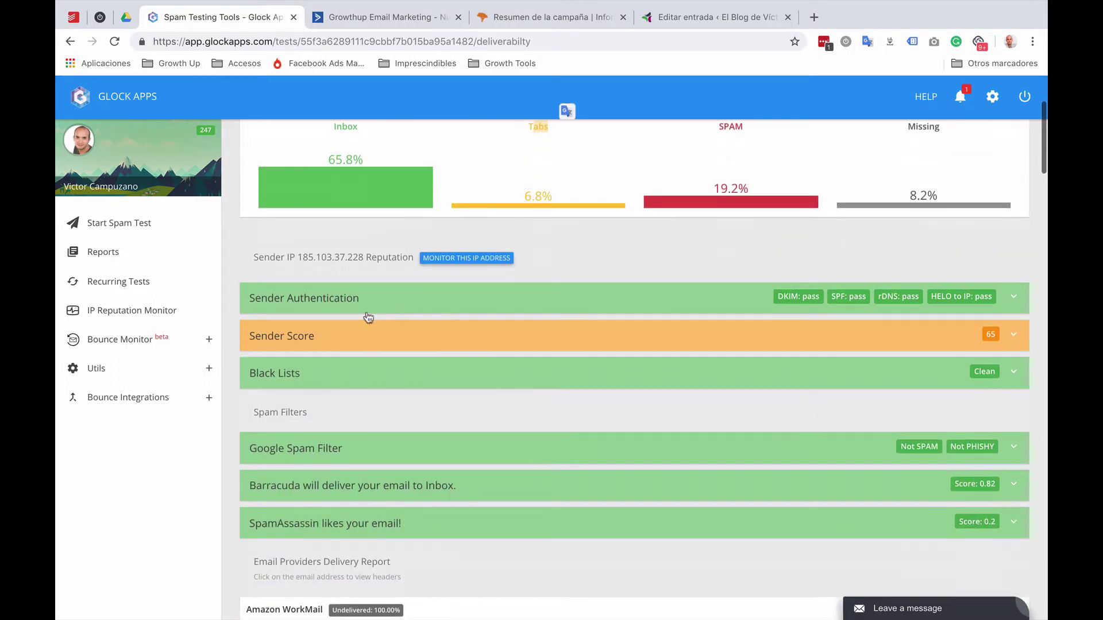
Step: Expand the Sender Score explanation for the score of 65 on its 0–100 scale
left_click(388, 338)
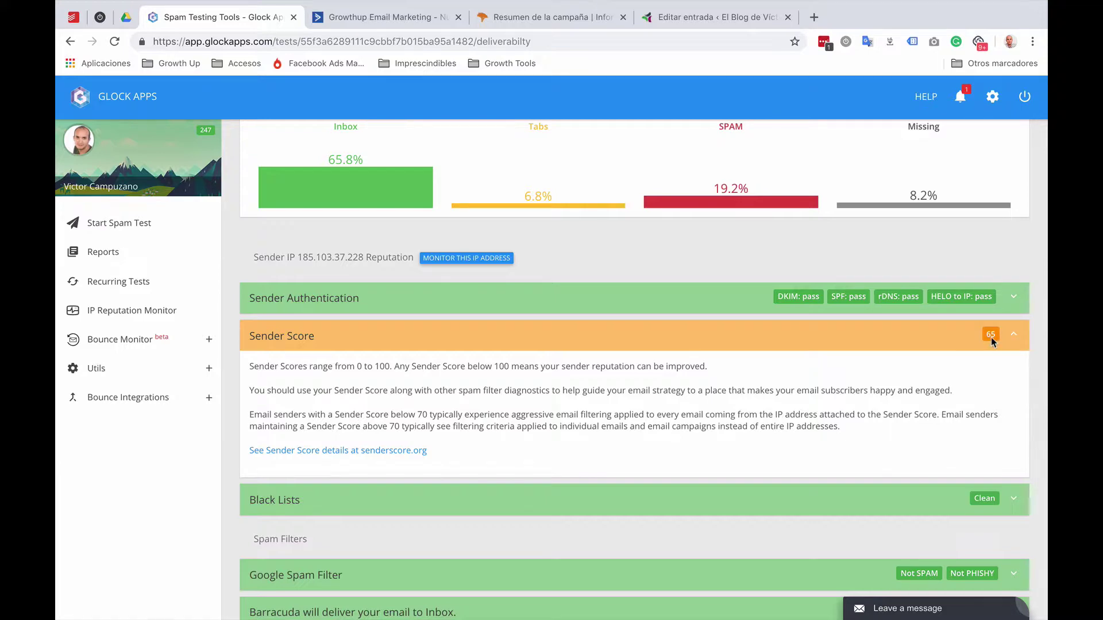
scroll(510, 416, "down", 10)
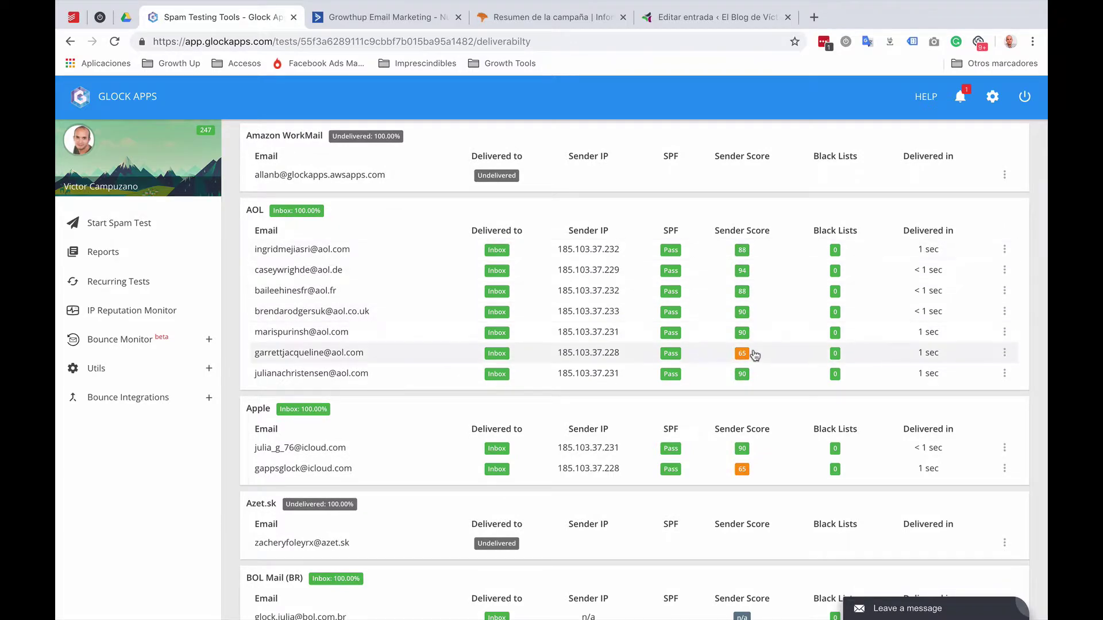
scroll(751, 352, "down", 4)
scroll(742, 259, "down", 5)
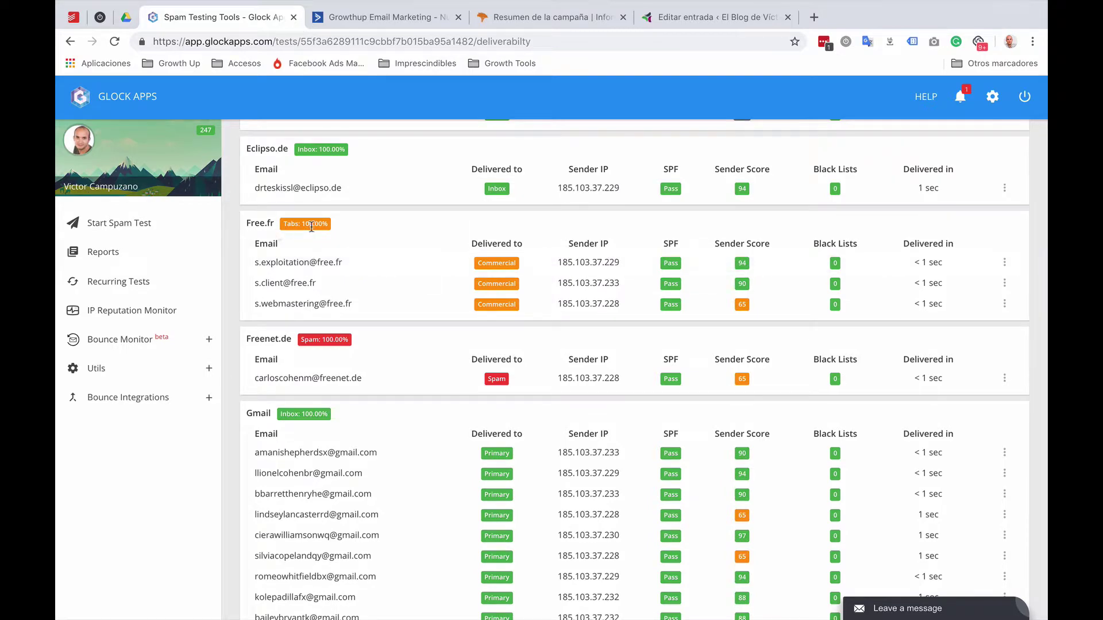
scroll(747, 305, "down", 2)
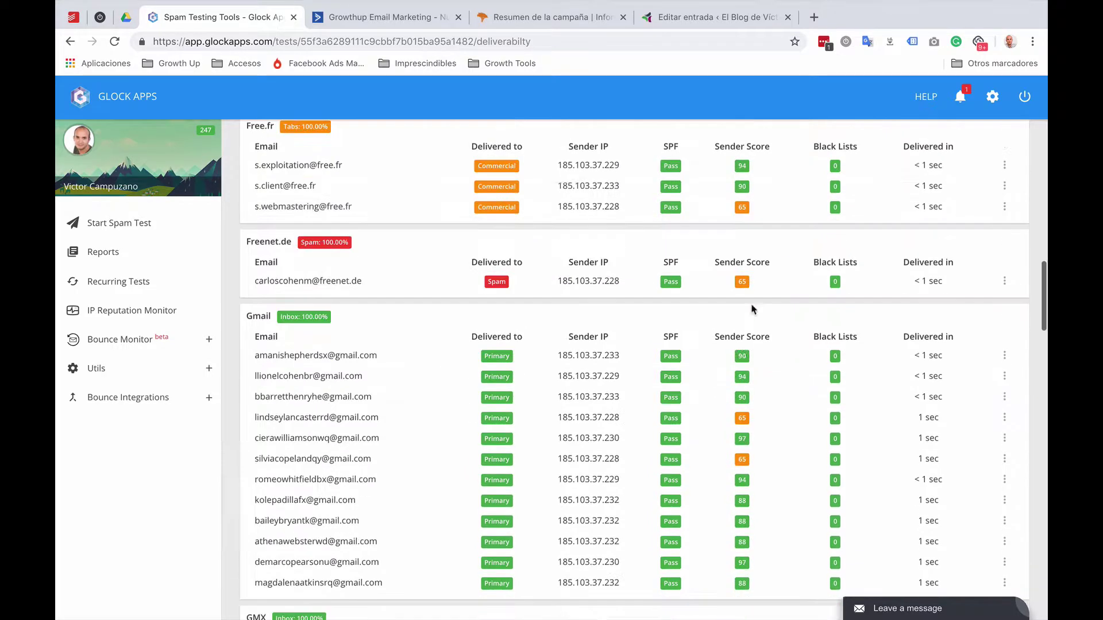
scroll(752, 305, "down", 3)
Step: Scroll through each email provider's delivery table in the report
scroll(709, 307, "up", 1)
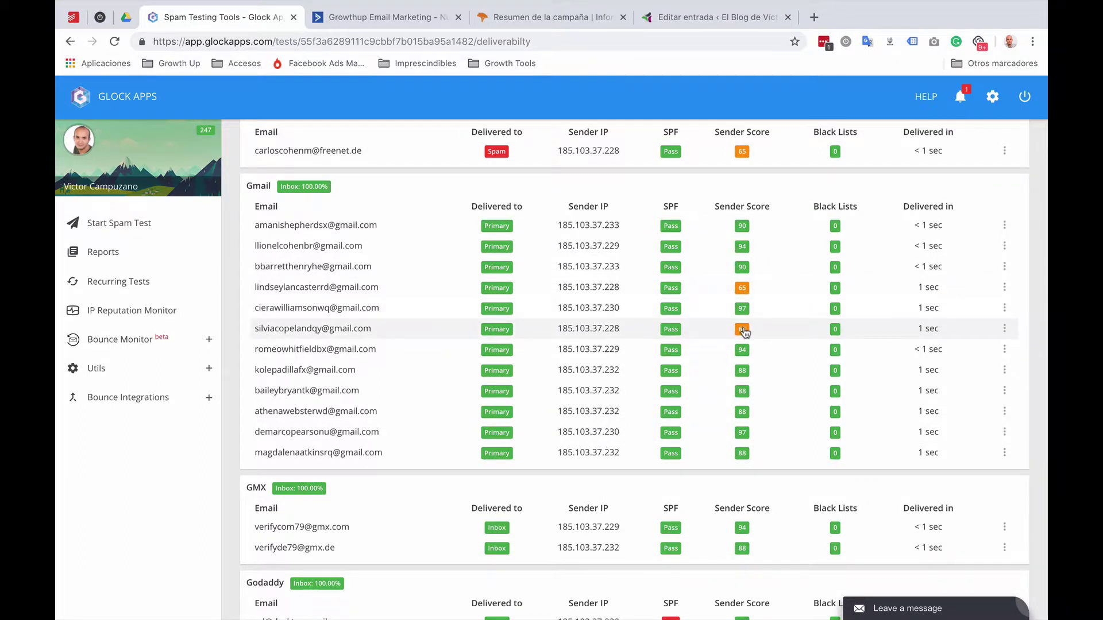
scroll(749, 428, "down", 4)
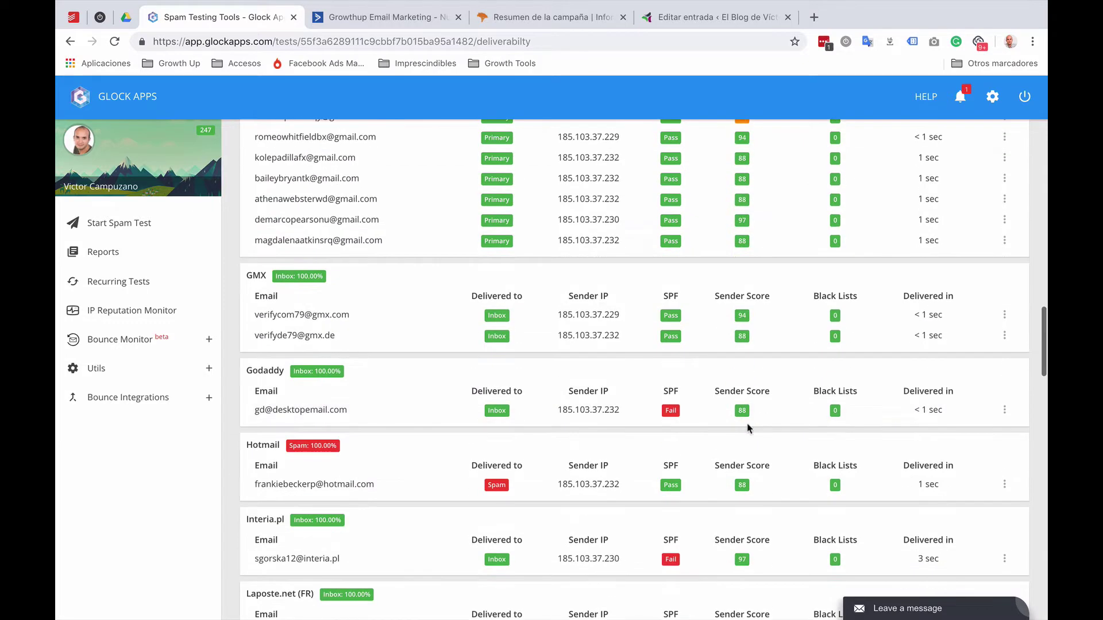
scroll(750, 428, "down", 2)
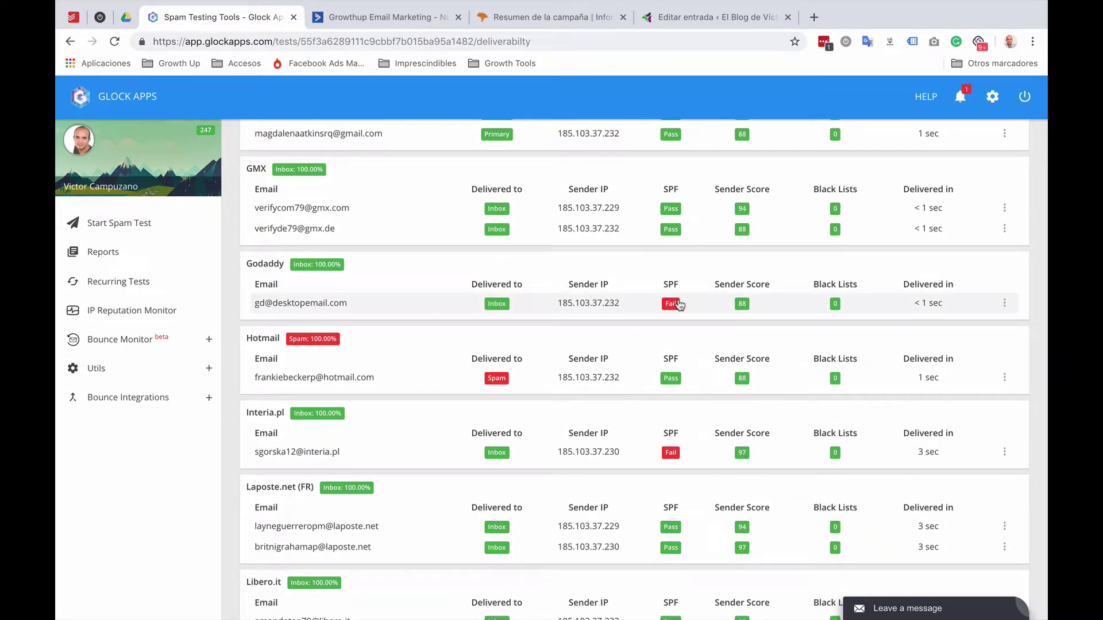
scroll(679, 305, "down", 1)
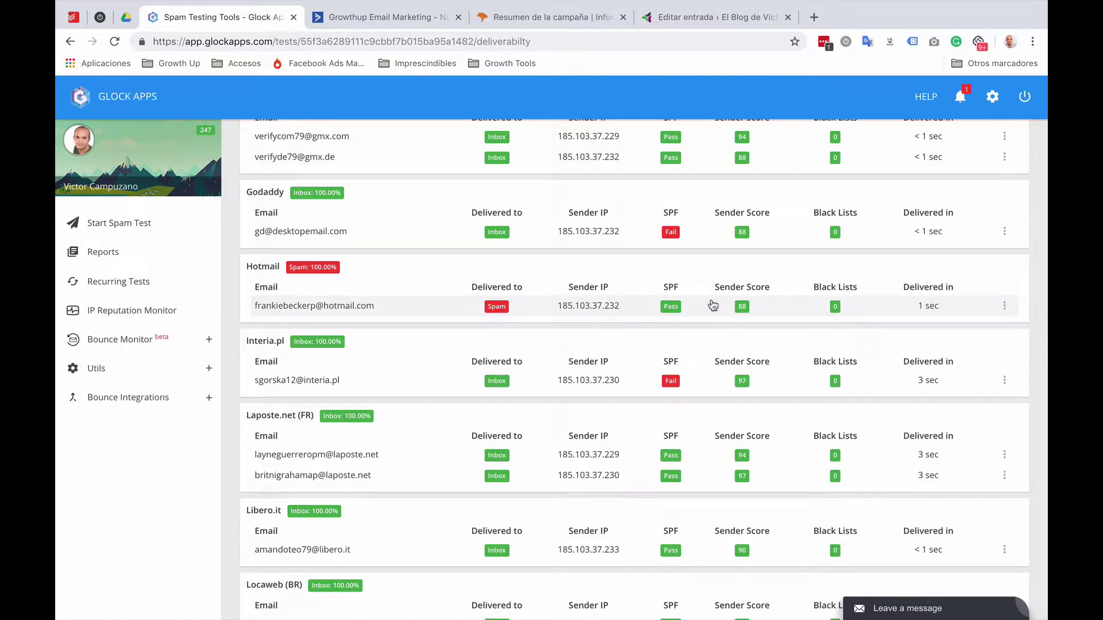
scroll(713, 305, "down", 5)
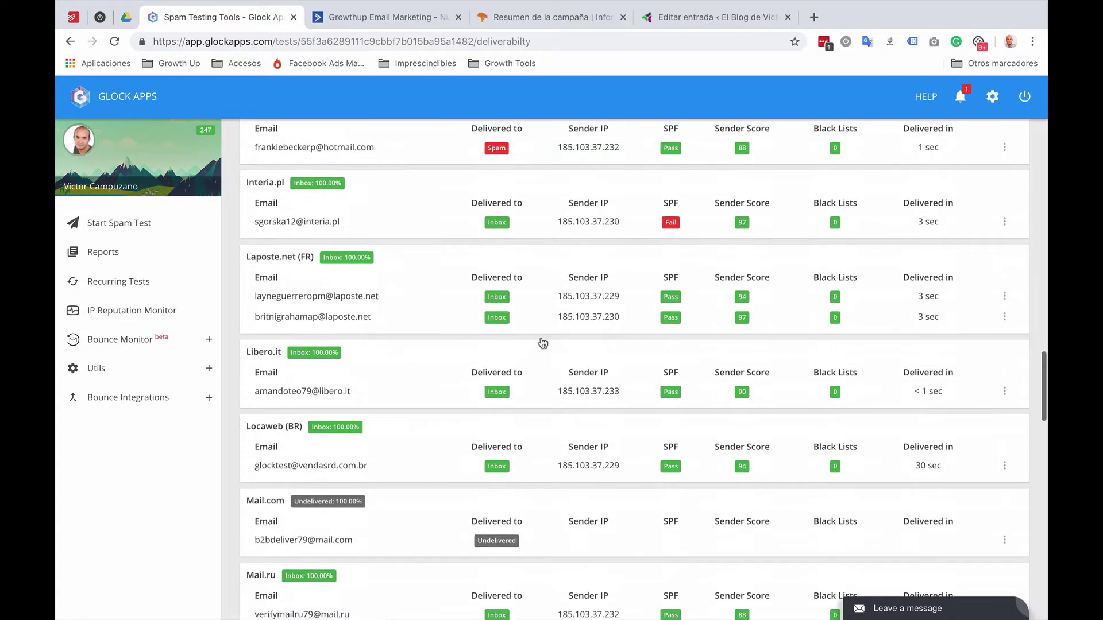
scroll(541, 341, "down", 3)
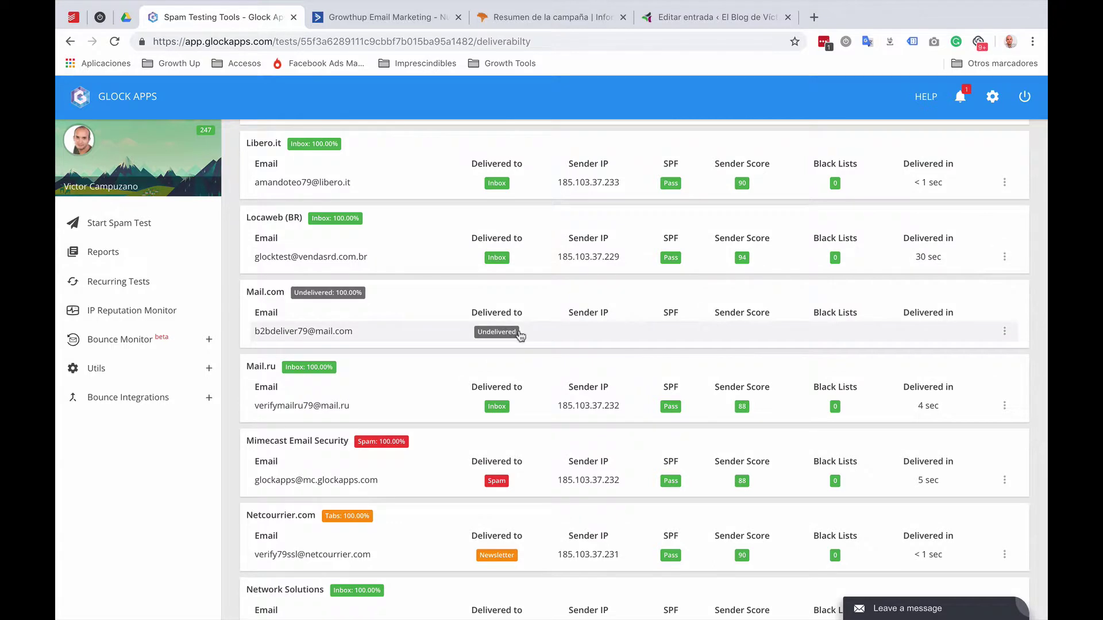
scroll(523, 336, "down", 2)
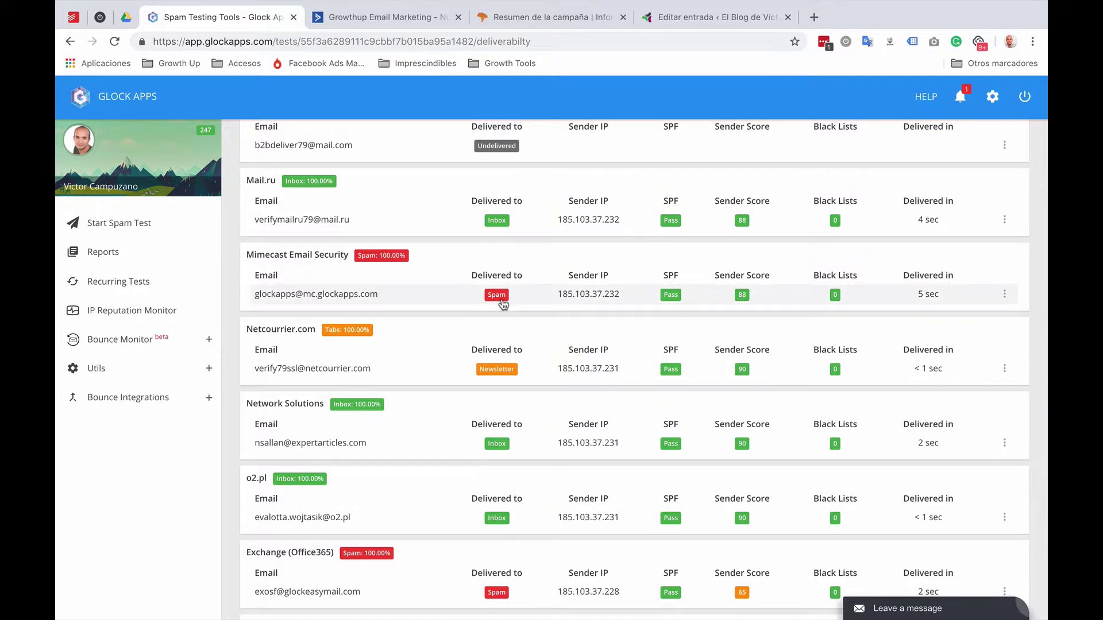
scroll(517, 303, "down", 4)
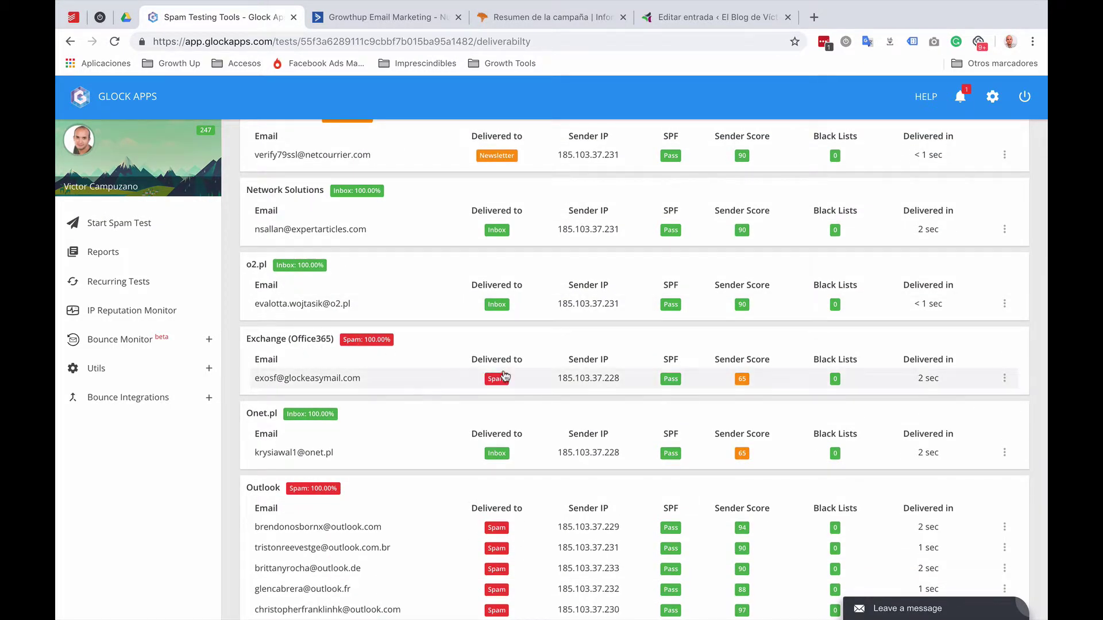
scroll(509, 379, "down", 4)
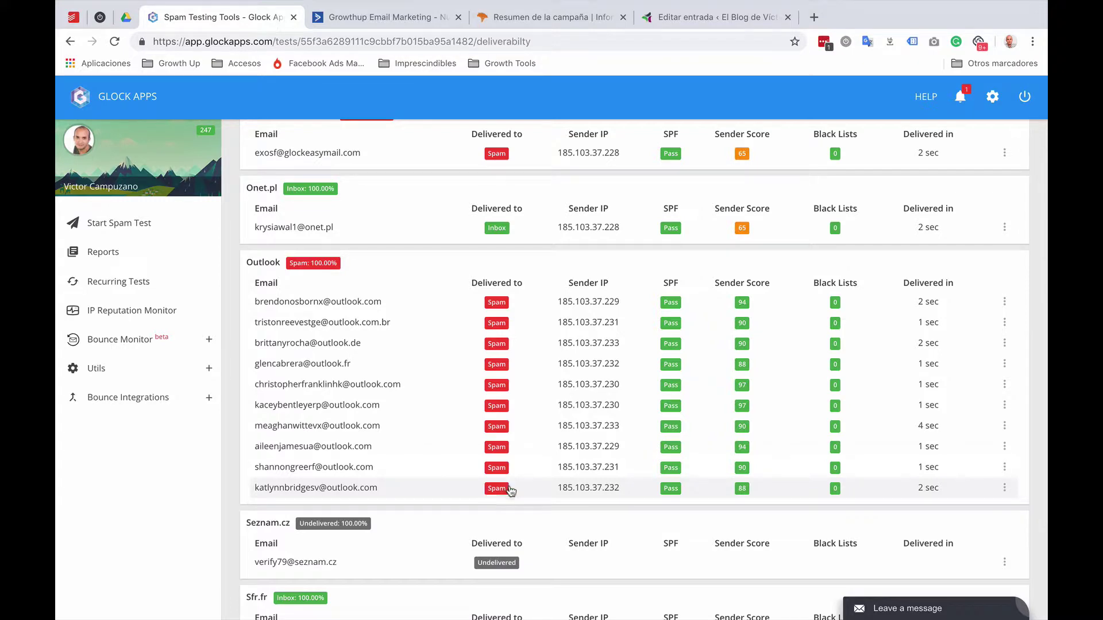
scroll(511, 490, "down", 9)
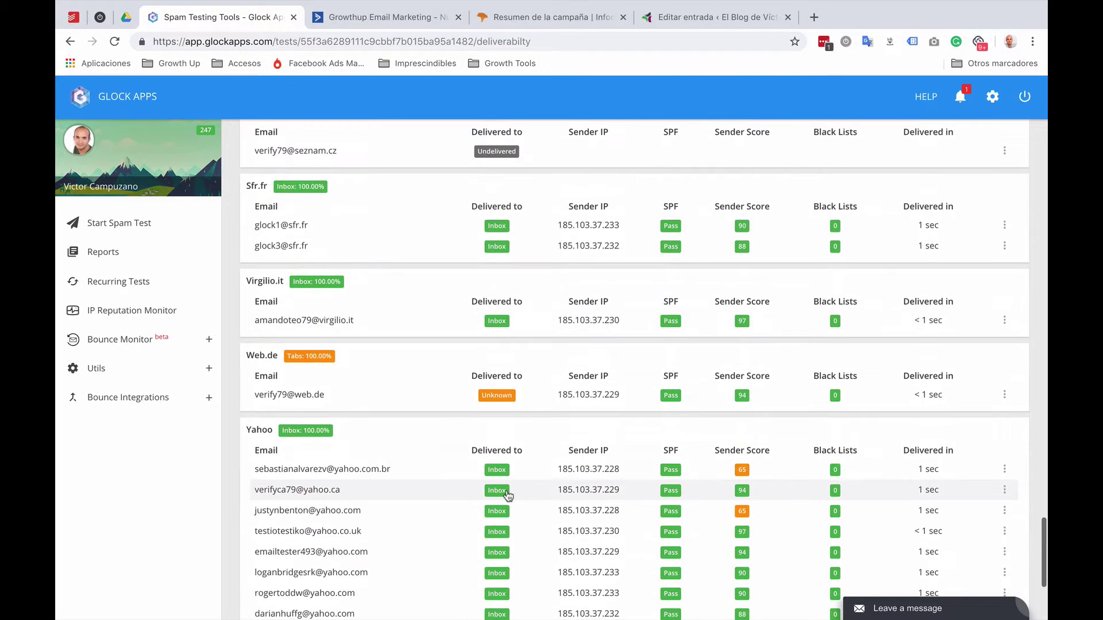
scroll(509, 493, "down", 2)
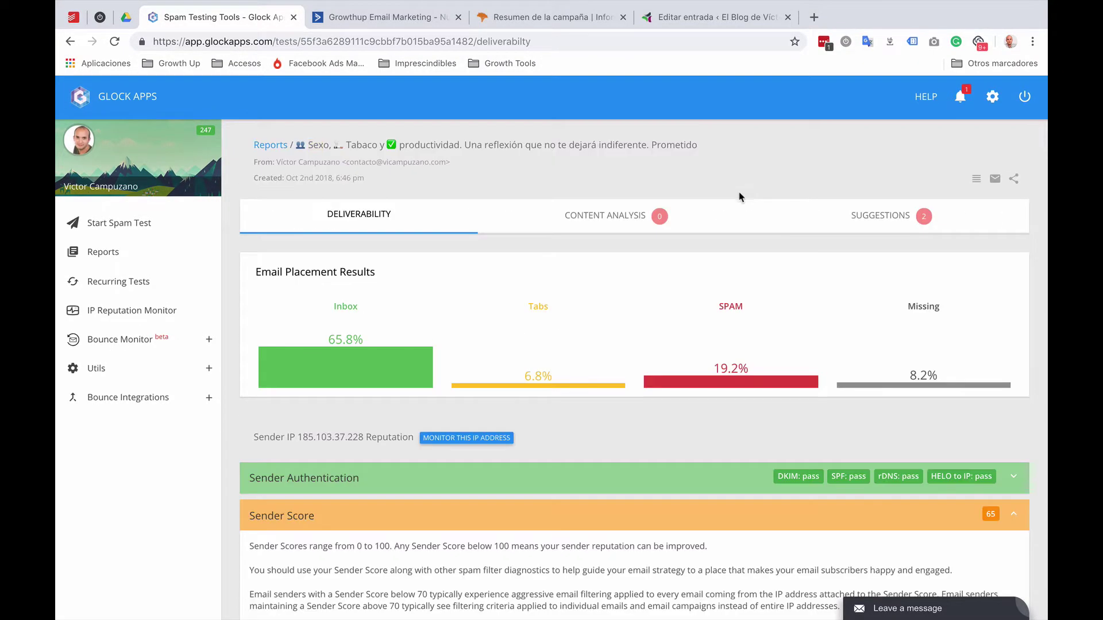
Step: In Content Analysis, glance at the HTML Code section and expand SPAM Content
left_click(635, 223)
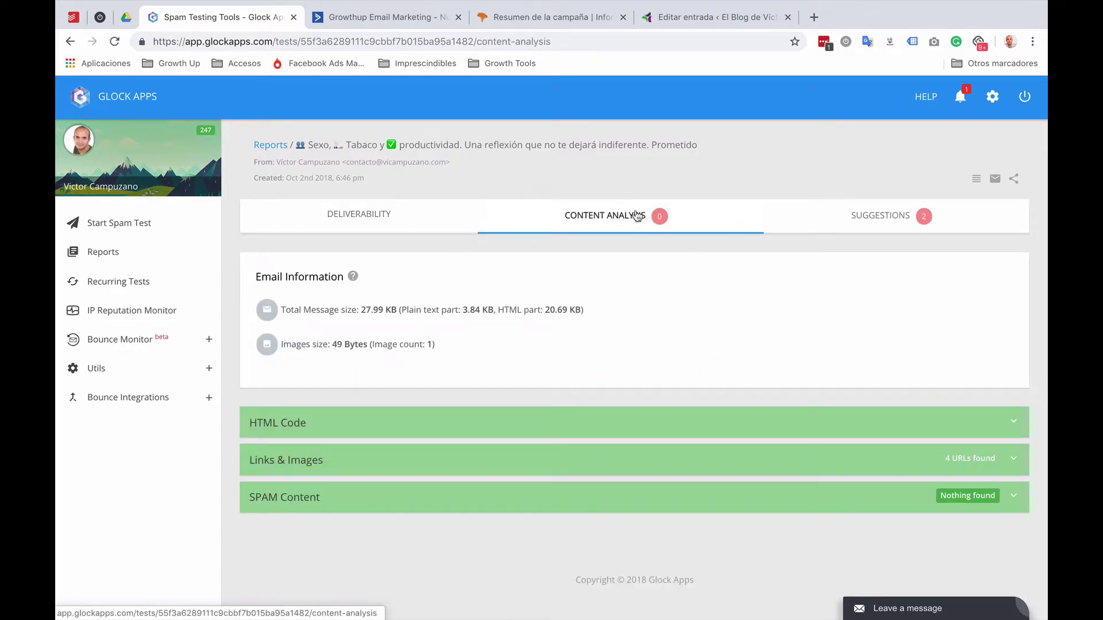
left_click(350, 435)
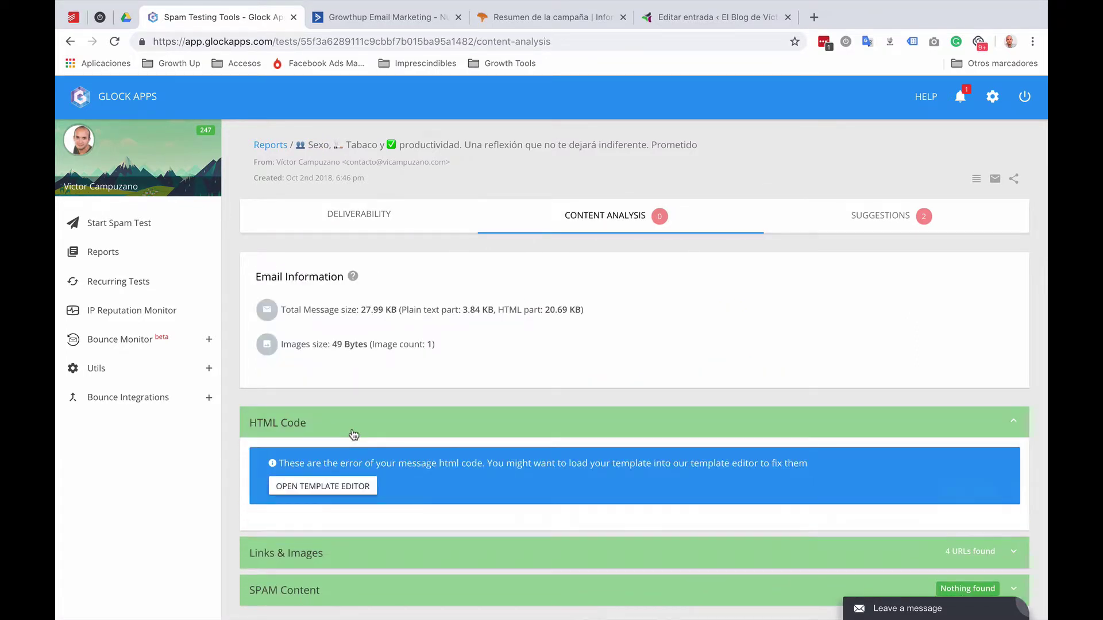
left_click(355, 430)
left_click(337, 503)
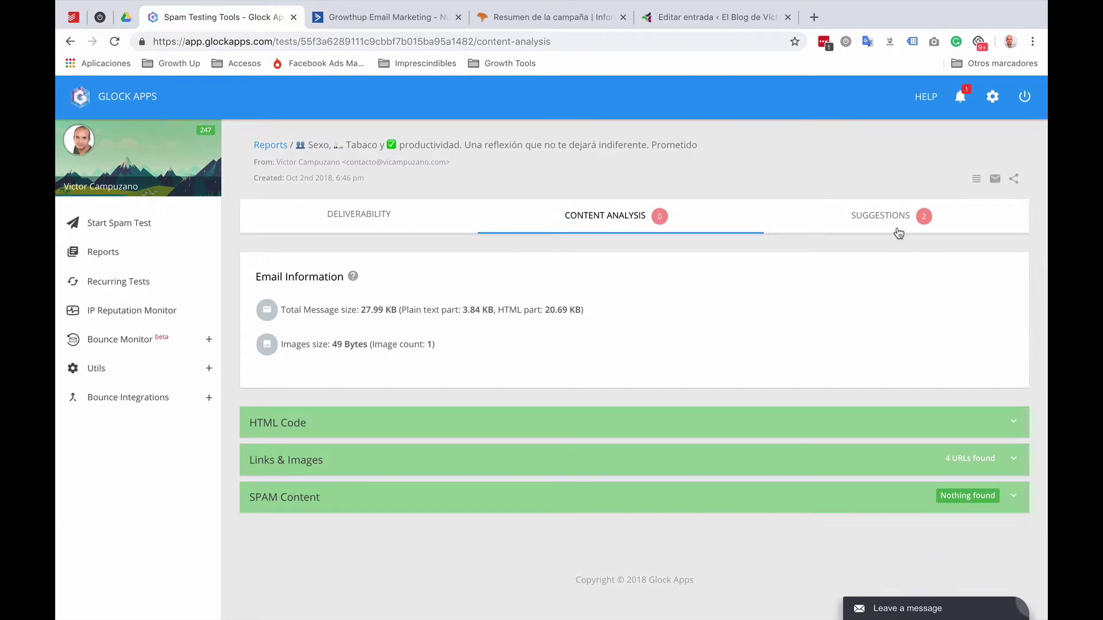
Step: Read the Suggestions, highlighting the DMARC validation and Outlook spam folder items
left_click(897, 223)
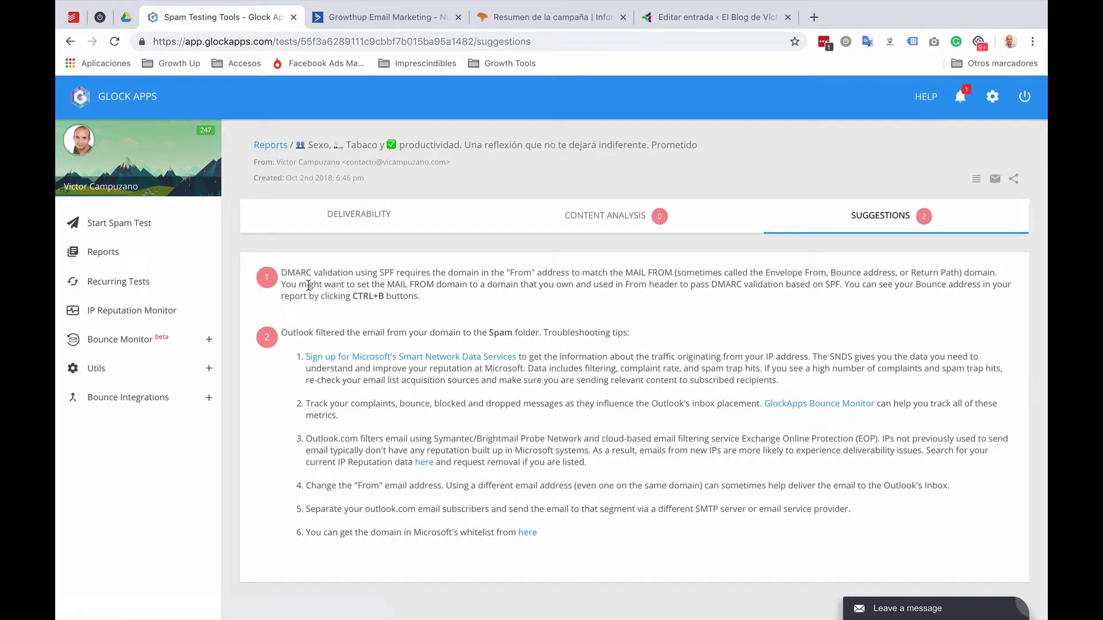
left_click_drag(288, 273, 465, 312)
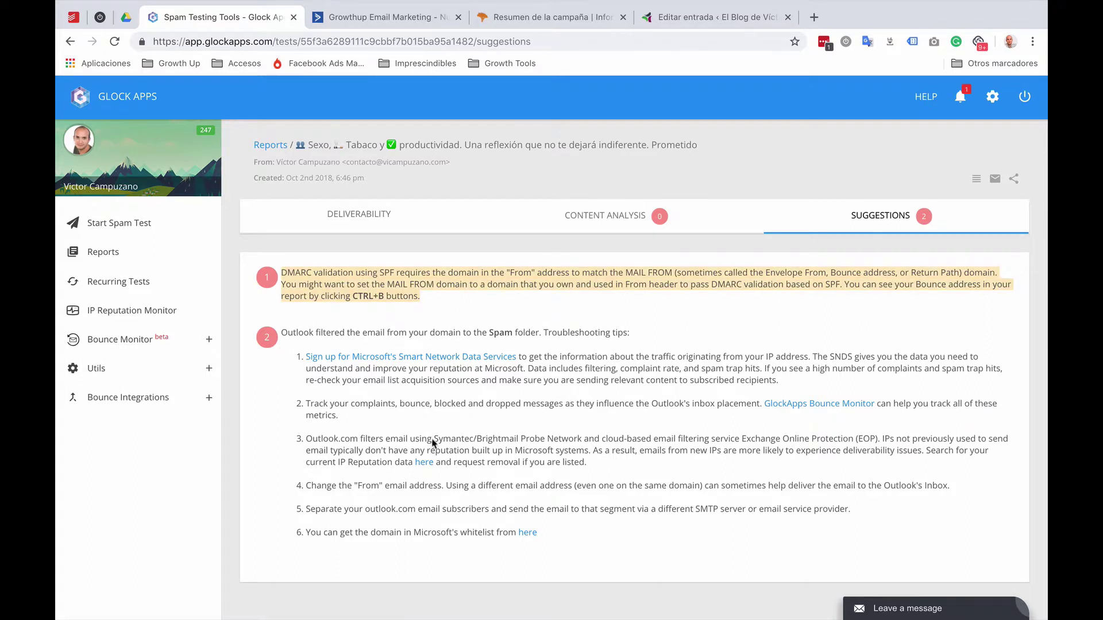
left_click_drag(283, 331, 640, 338)
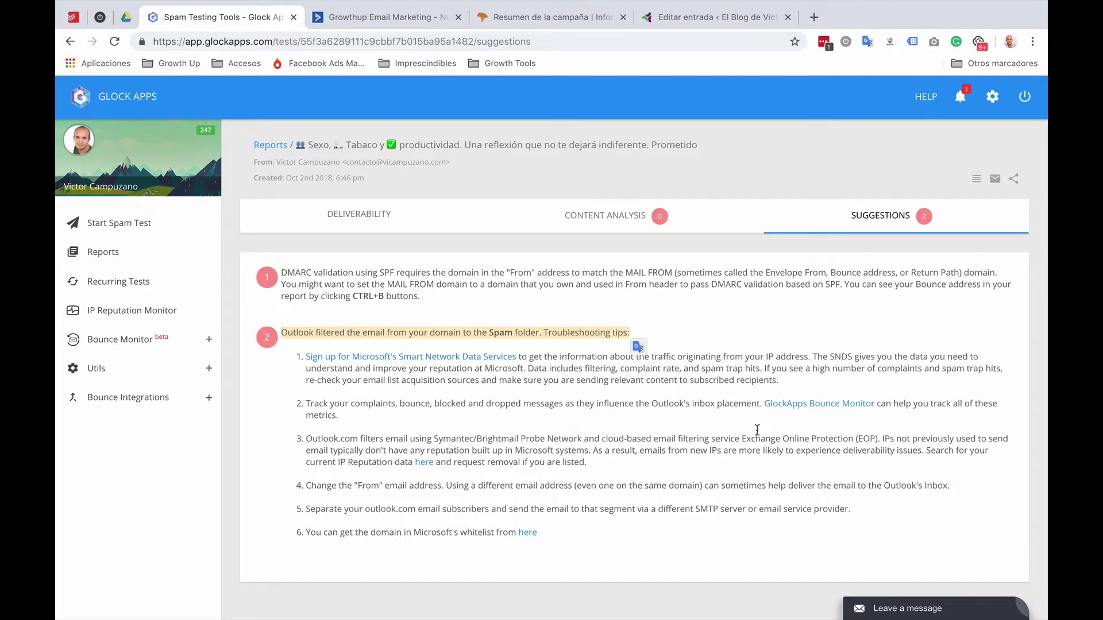
left_click(687, 435)
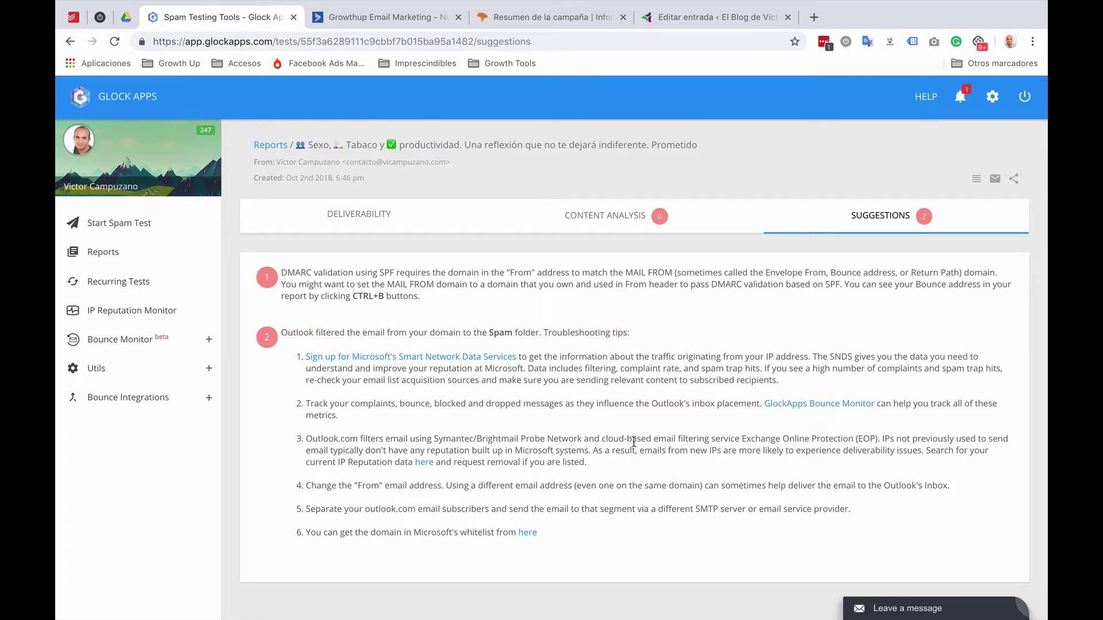
Step: Check the sent test campaign in ActiveCampaign, then go back to GlockApps' spam test reports list
left_click(379, 18)
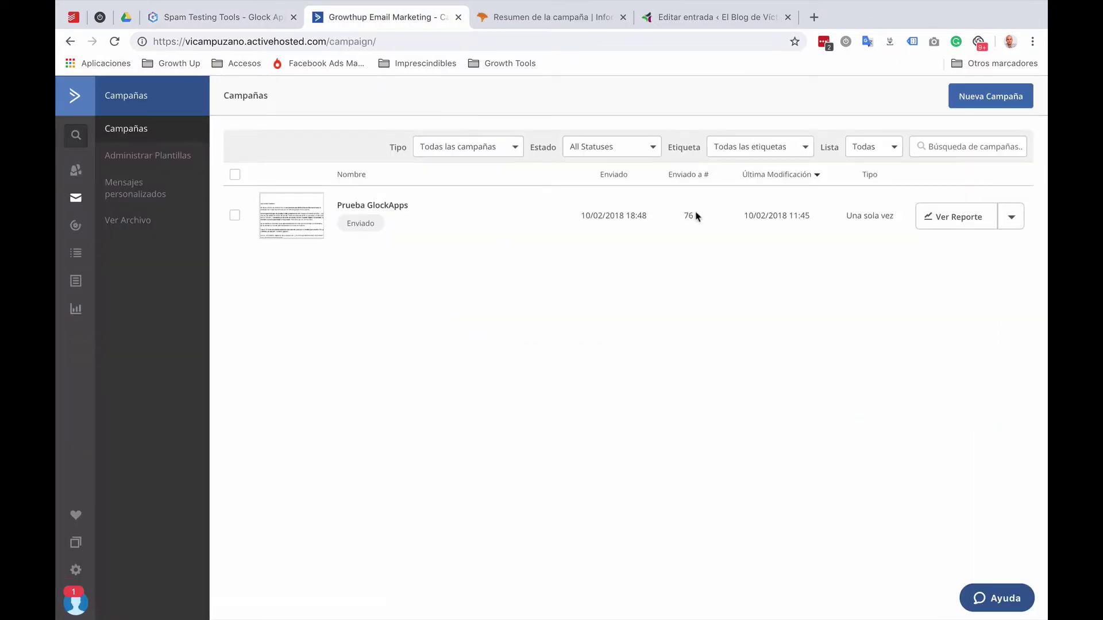
left_click(224, 17)
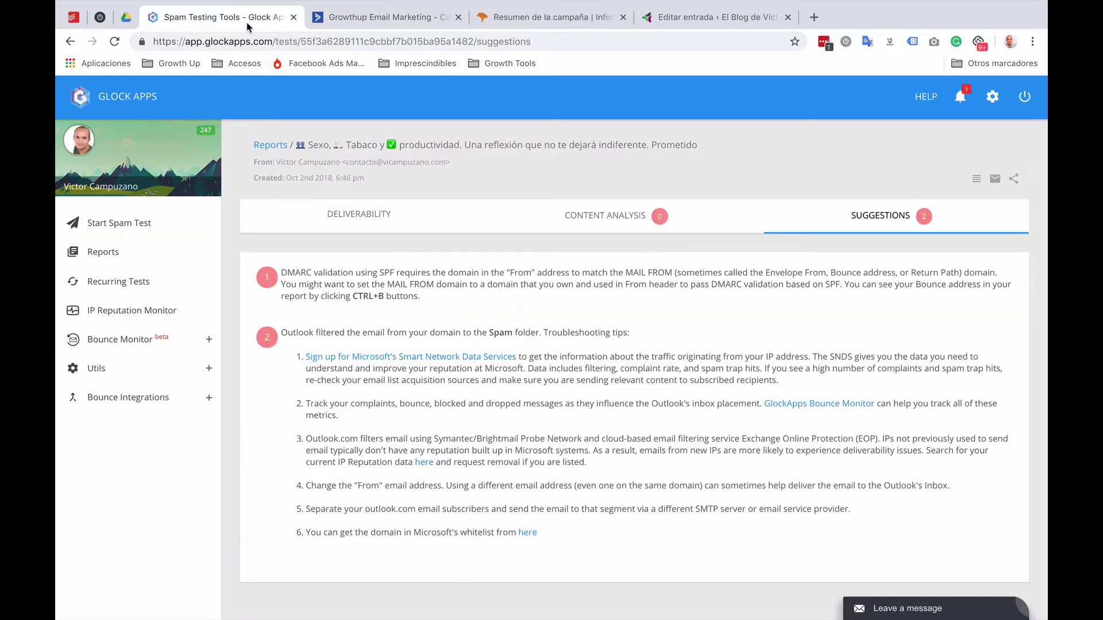
left_click(106, 253)
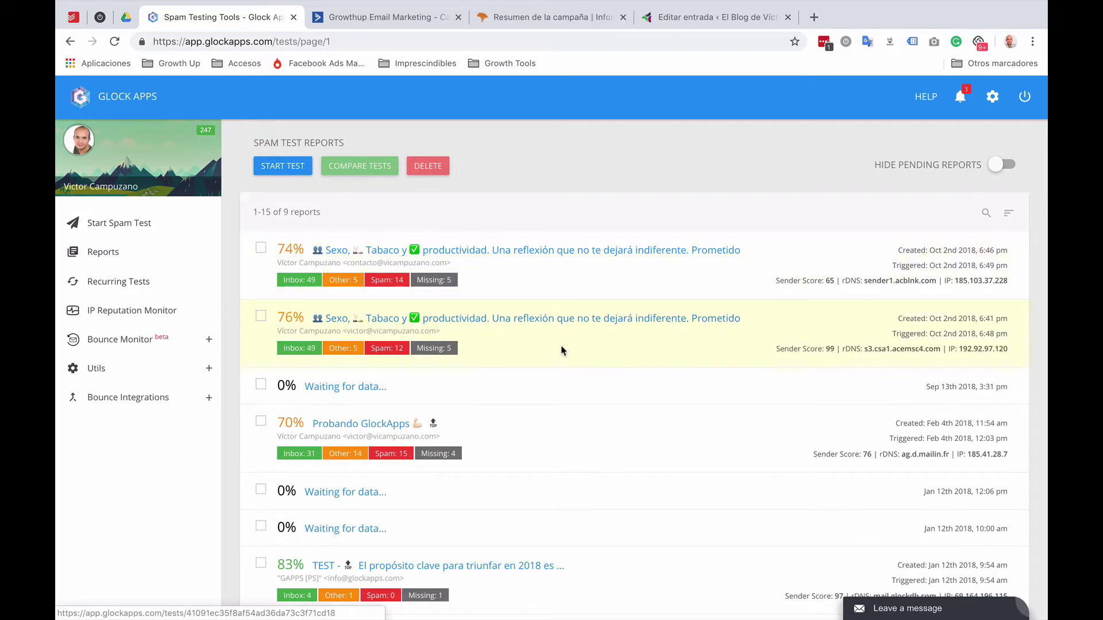
Step: Open the 76% productivity-email test report
left_click(580, 326)
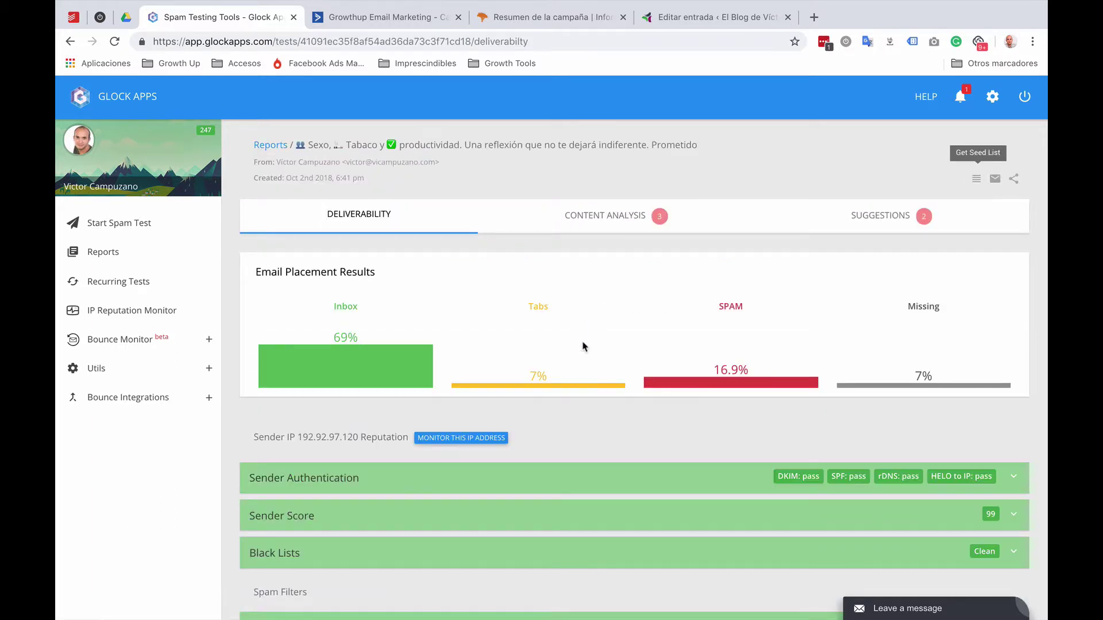
scroll(583, 346, "down", 1)
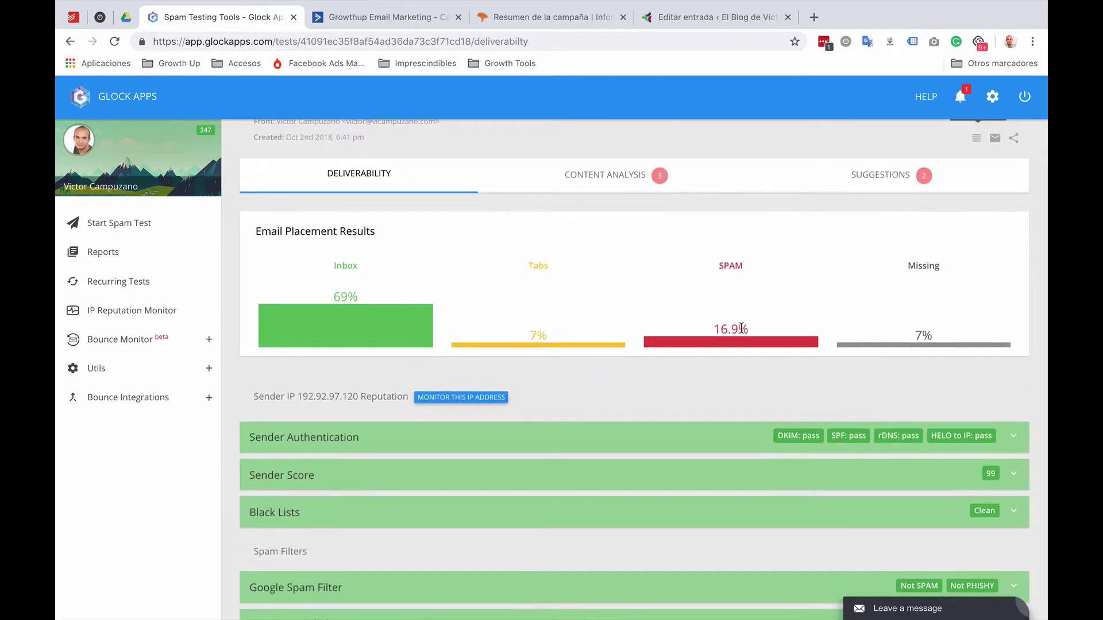
scroll(739, 332, "up", 1)
Step: Review its content analysis, expanding and collapsing the three HTML code errors, then return to Deliverability
left_click(632, 226)
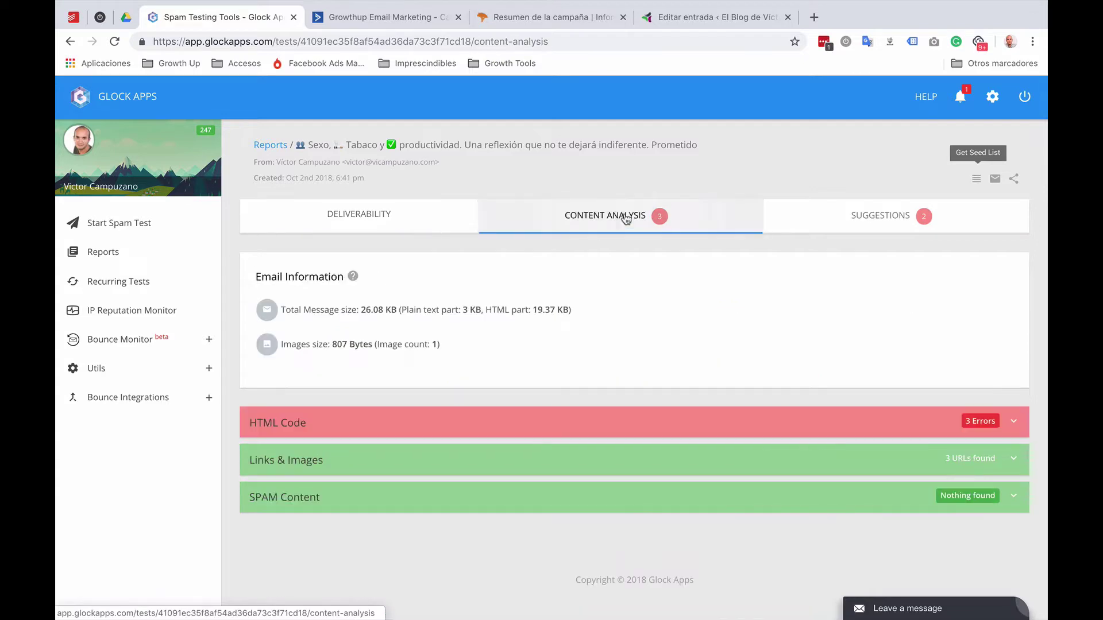
left_click(563, 431)
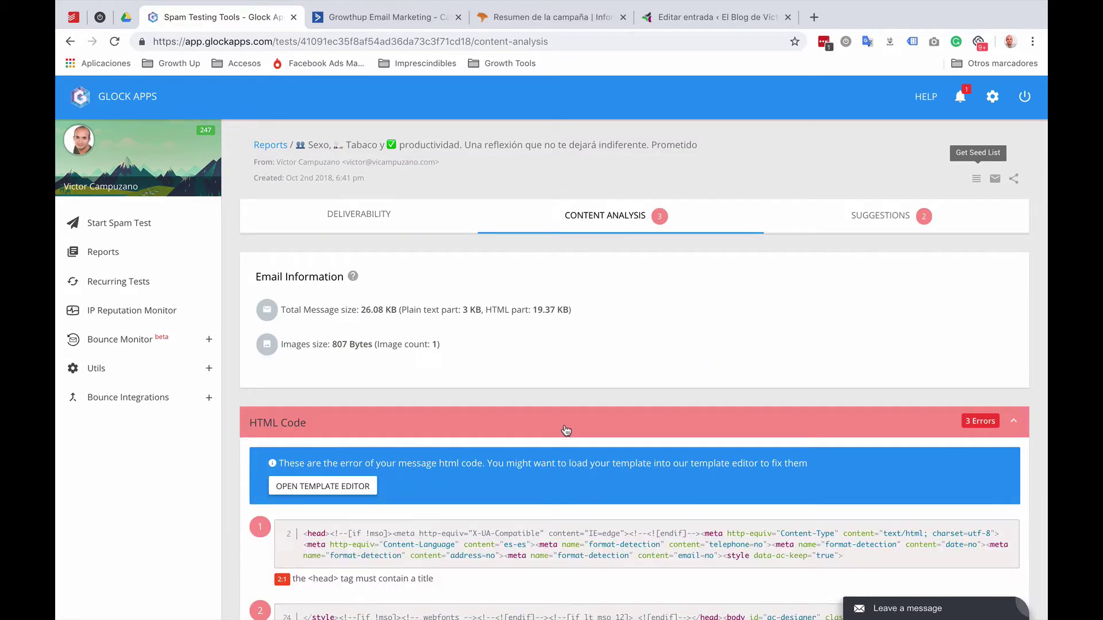
scroll(565, 431, "down", 5)
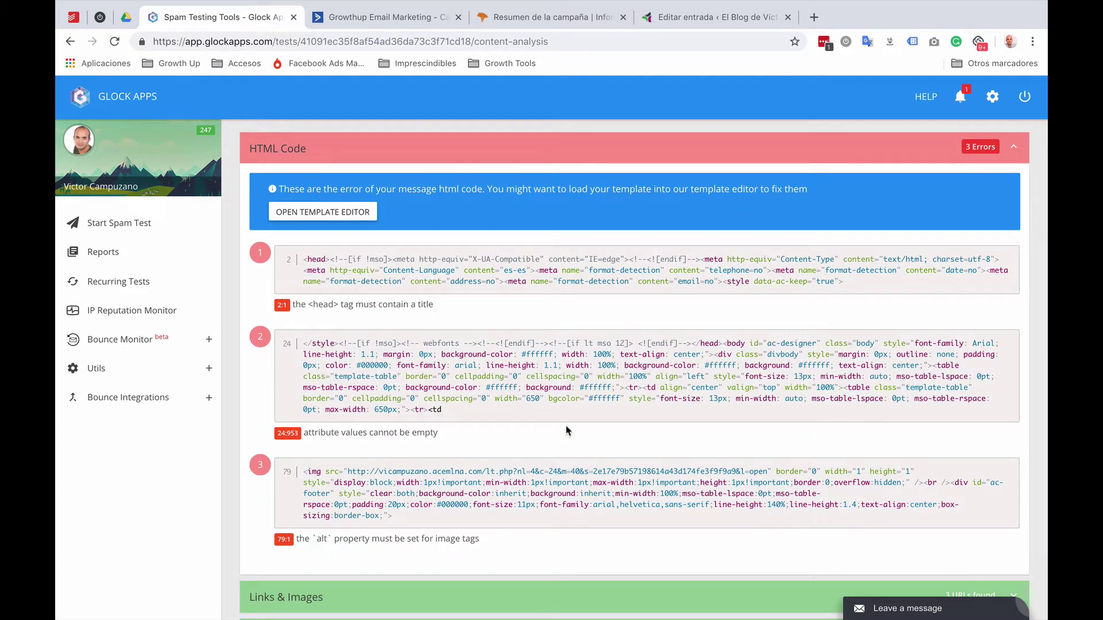
scroll(566, 431, "down", 3)
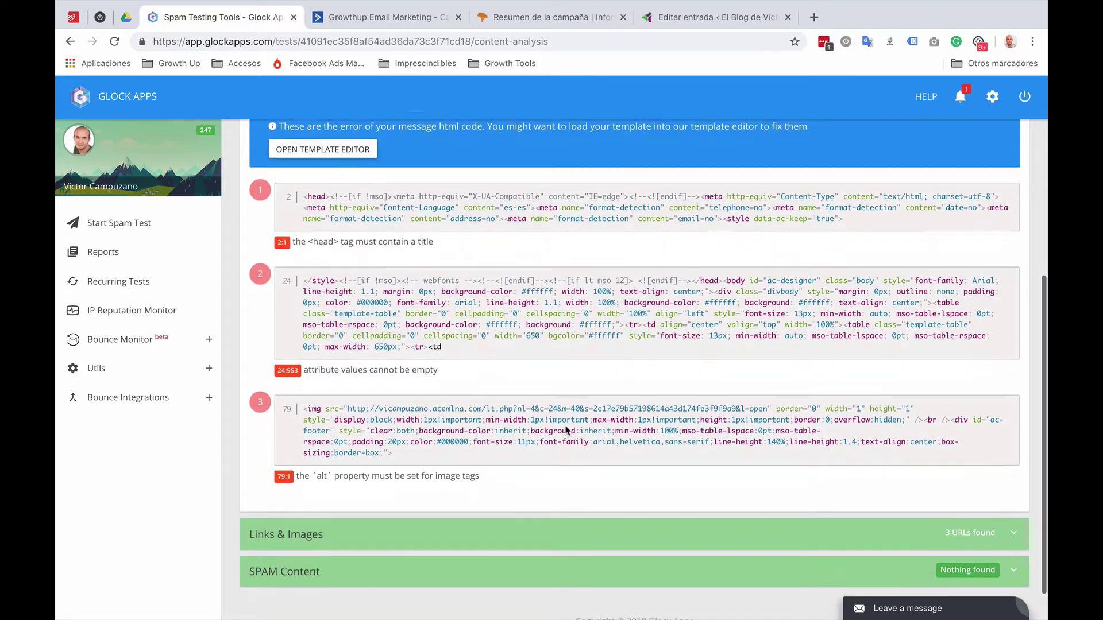
scroll(565, 431, "down", 1)
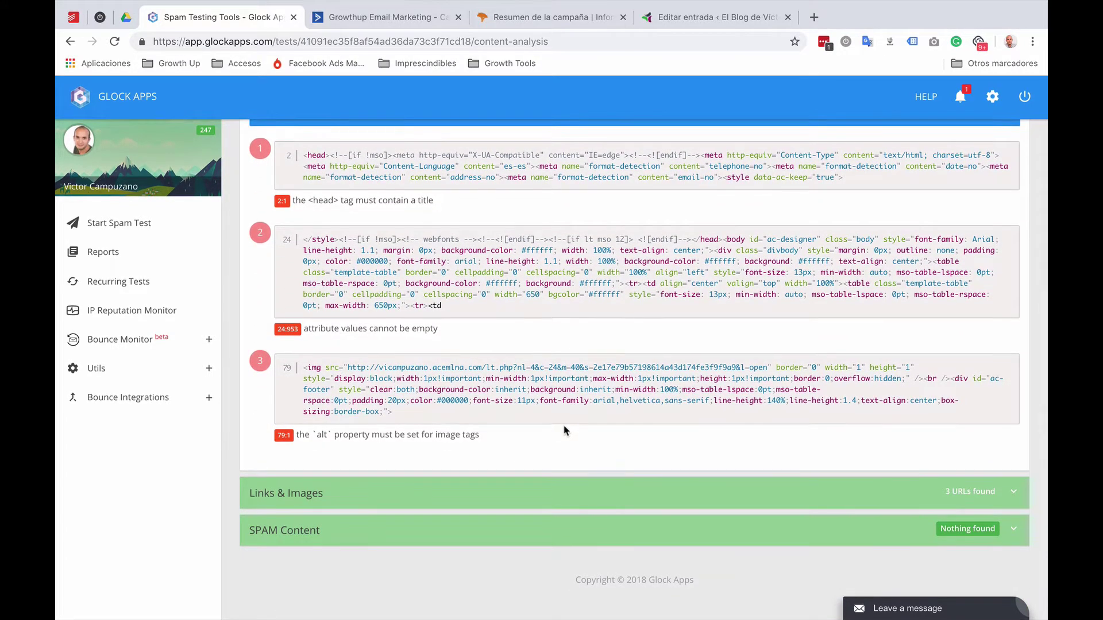
scroll(561, 293, "up", 10)
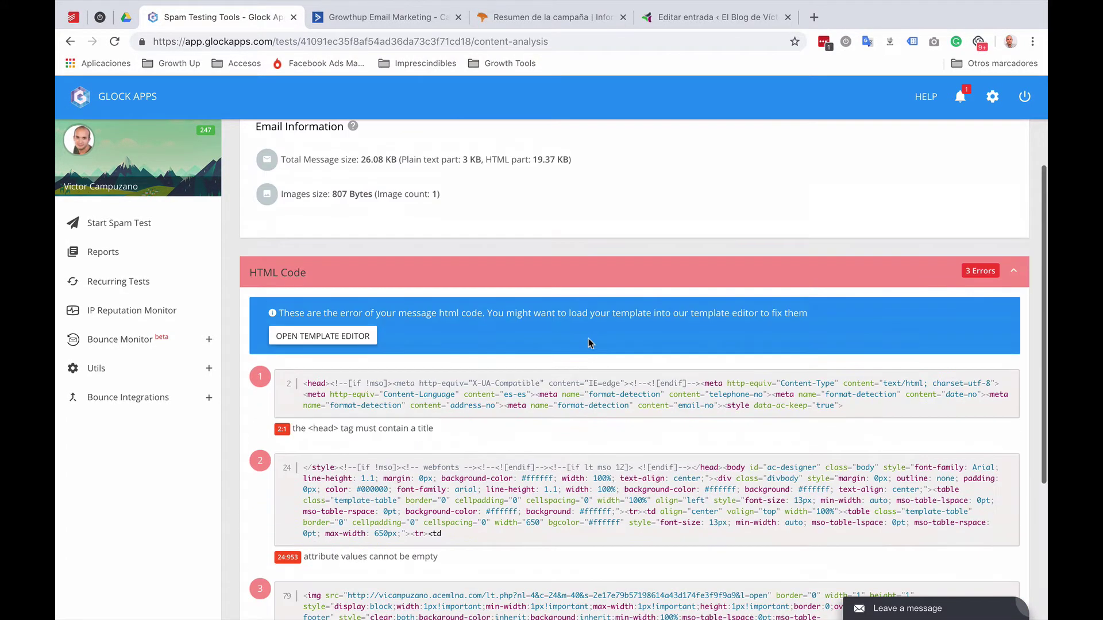
left_click(583, 275)
scroll(571, 287, "up", 3)
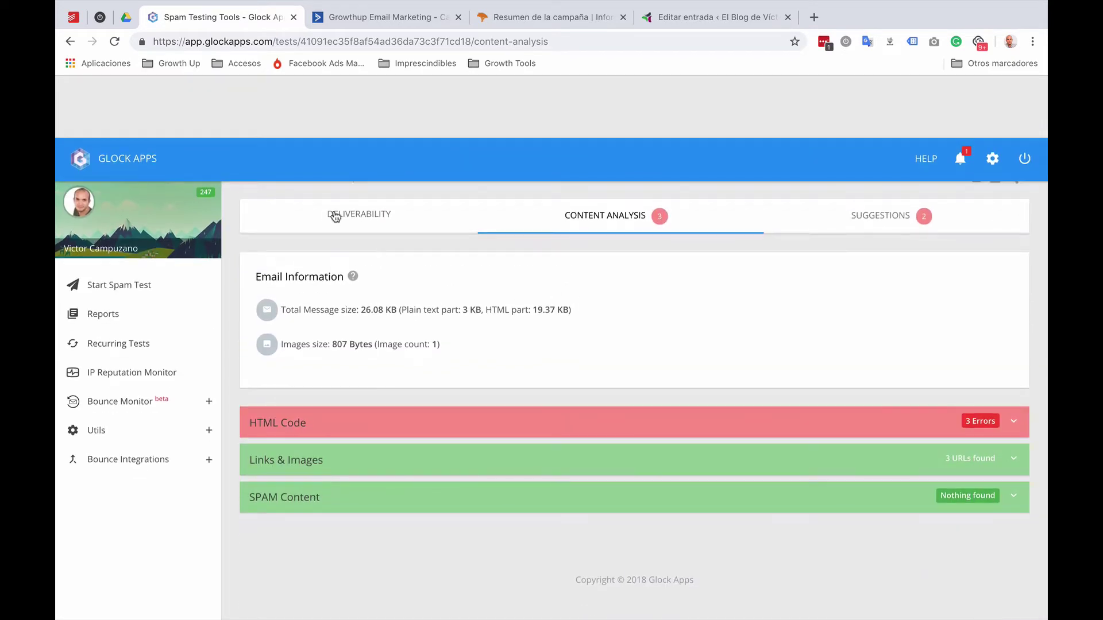
left_click(454, 221)
Step: Review per-provider results showing Outlook, Hotmail and Mimecast in spam, then view the Suggestions
scroll(650, 397, "down", 10)
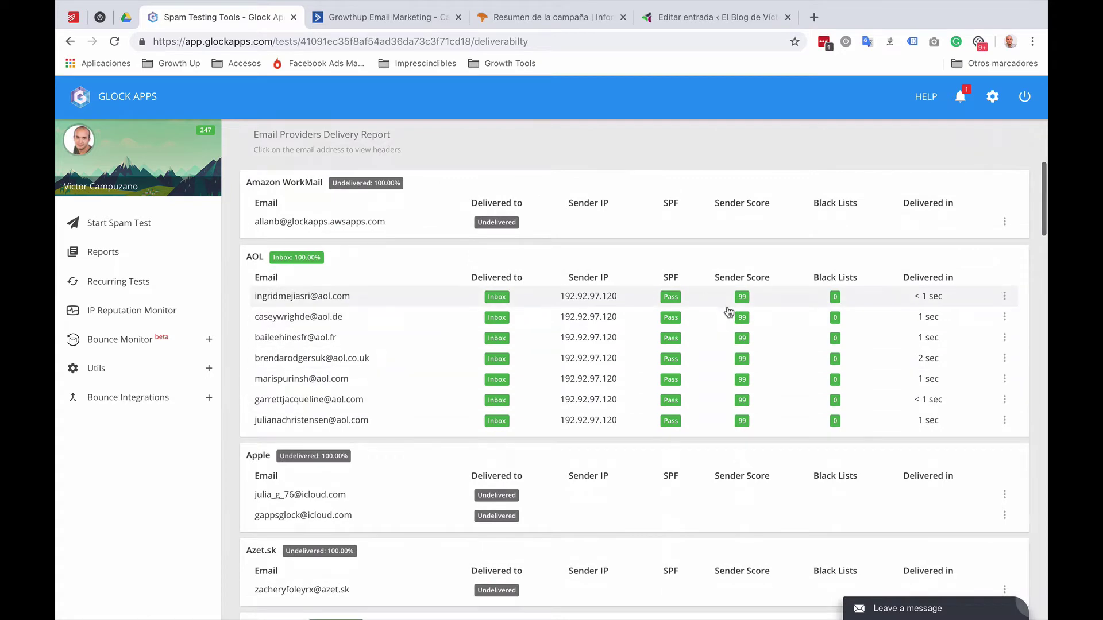
scroll(725, 315, "down", 3)
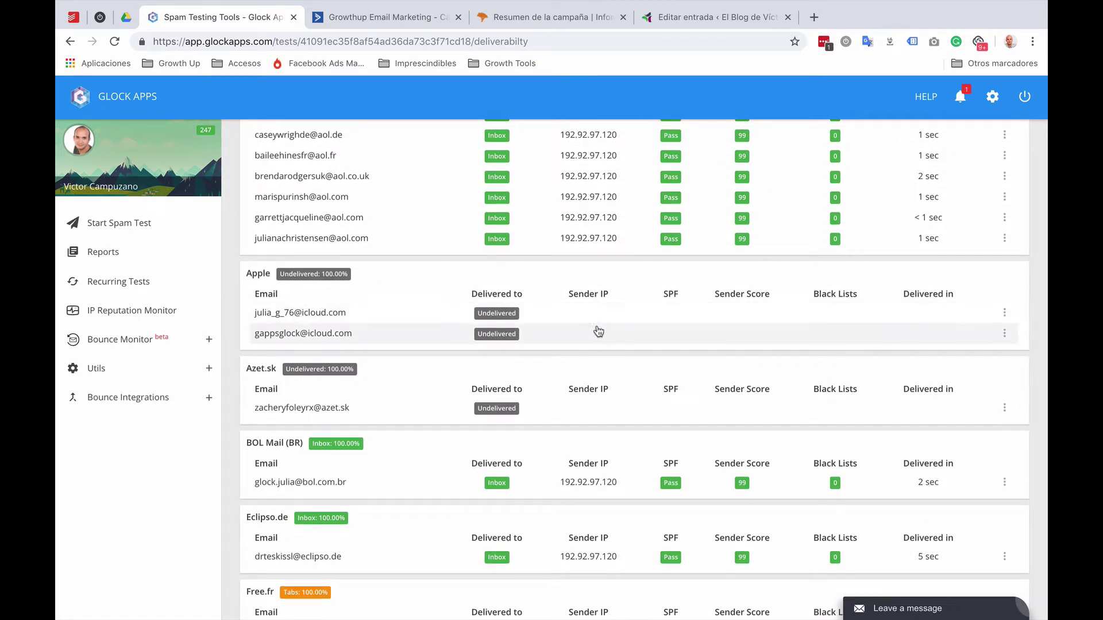
scroll(599, 328, "down", 2)
scroll(638, 317, "down", 5)
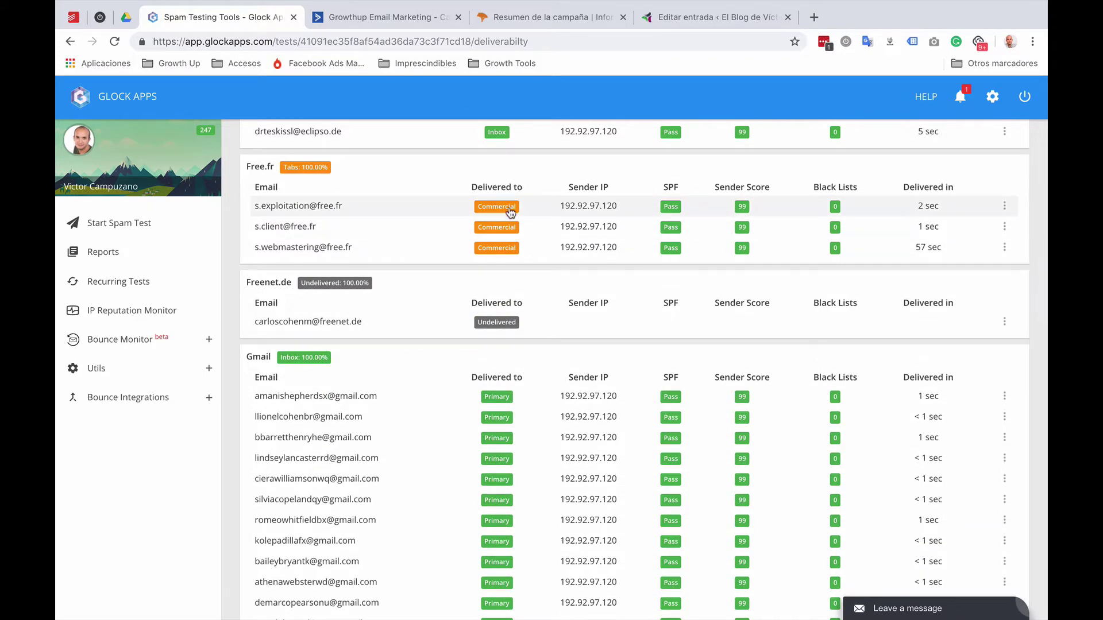
scroll(526, 206, "down", 2)
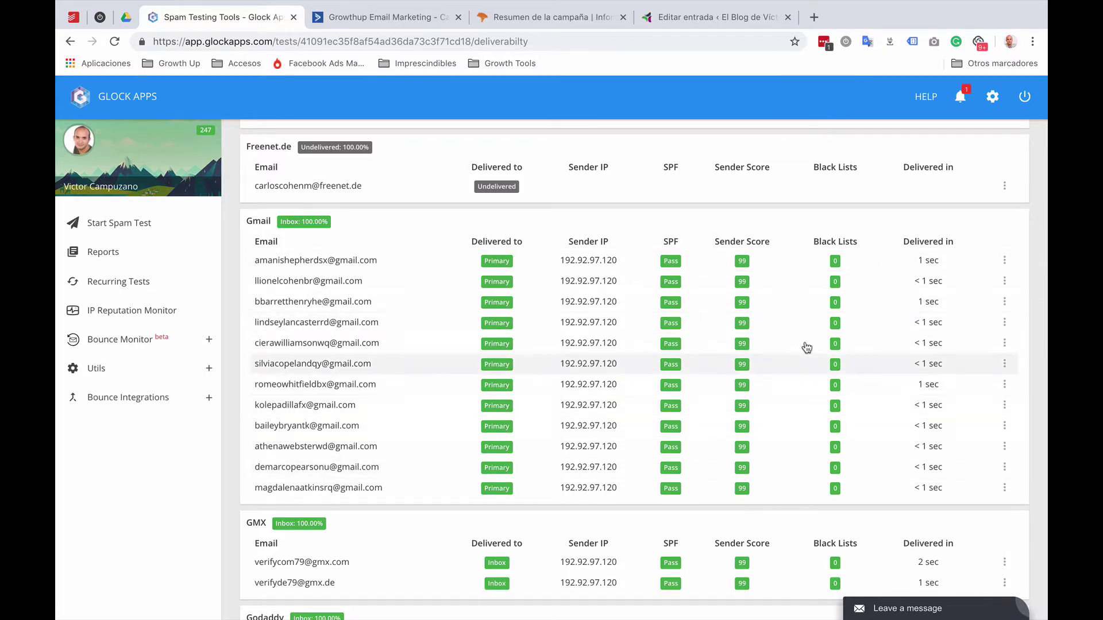
scroll(653, 332, "down", 6)
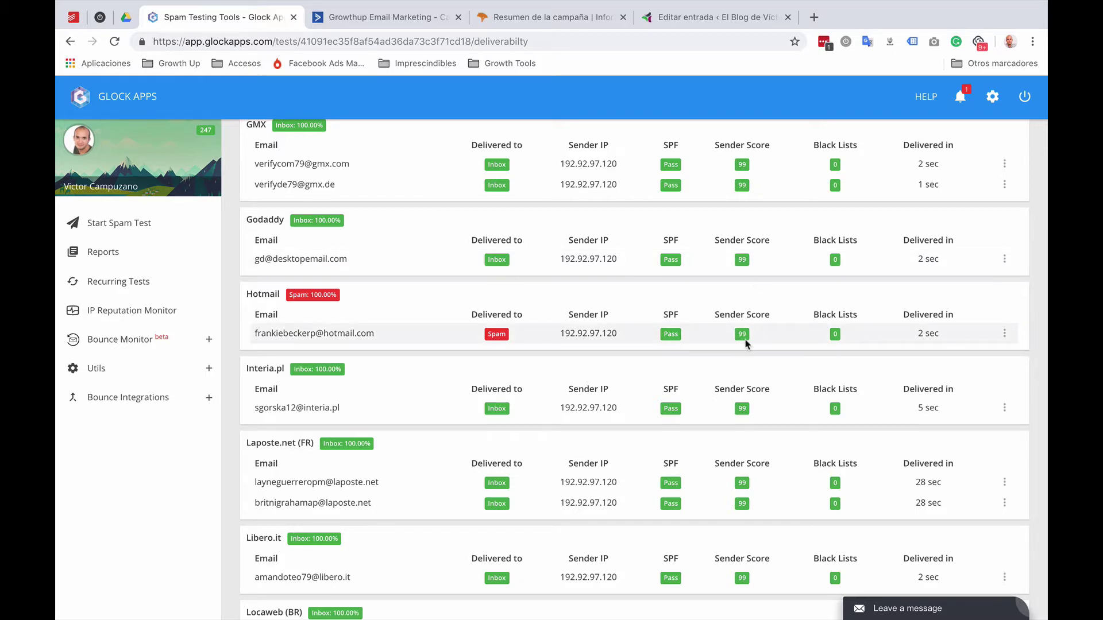
scroll(746, 344, "down", 5)
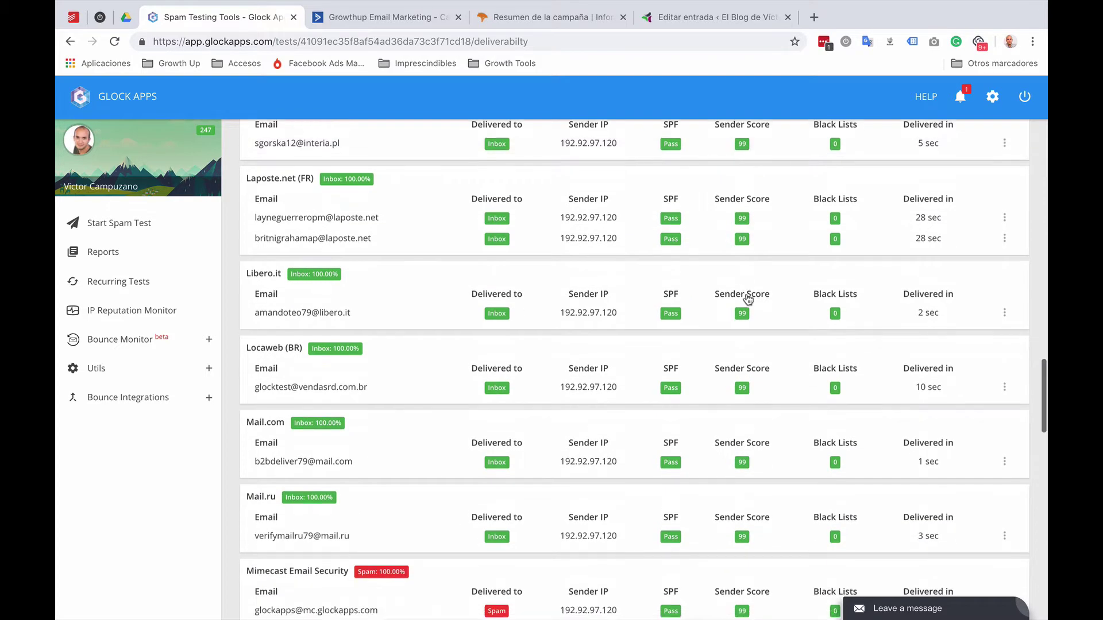
scroll(748, 298, "down", 5)
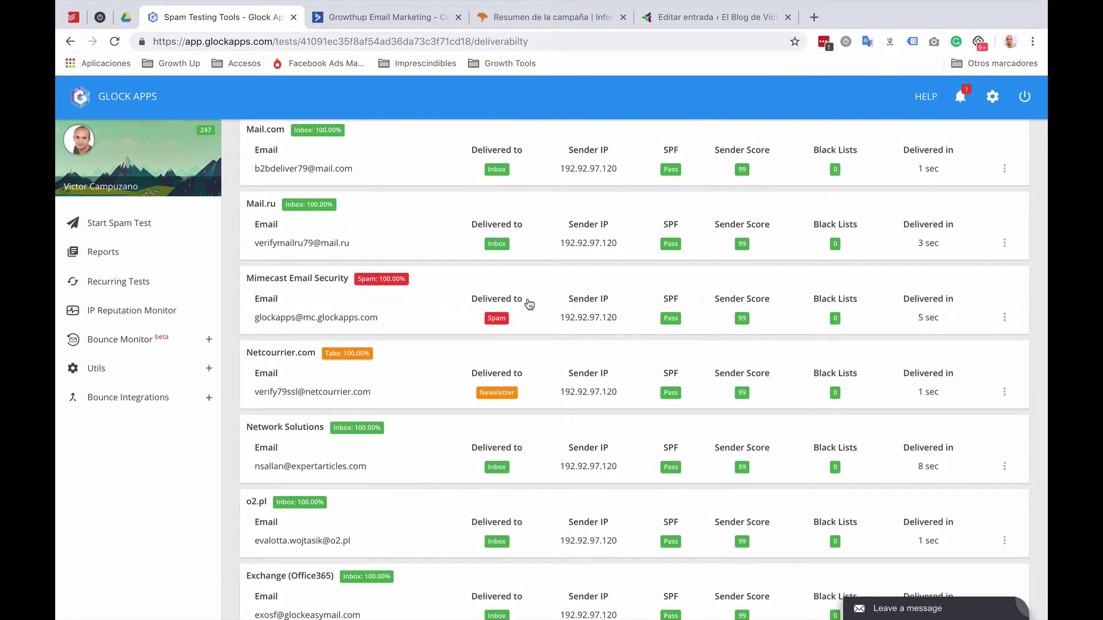
scroll(562, 327, "down", 1)
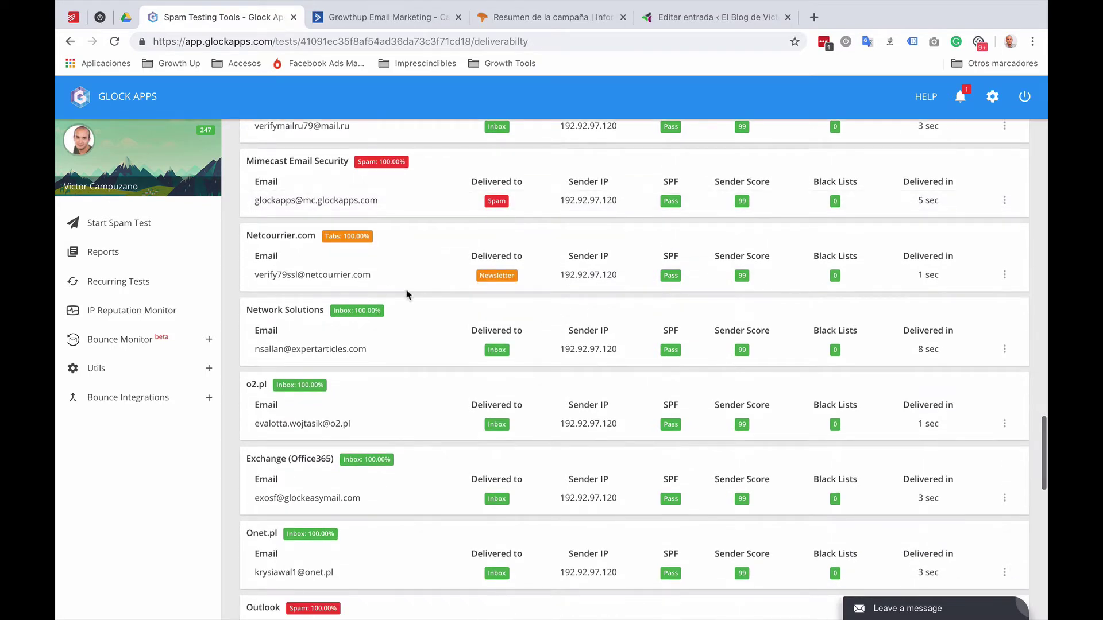
scroll(409, 296, "down", 9)
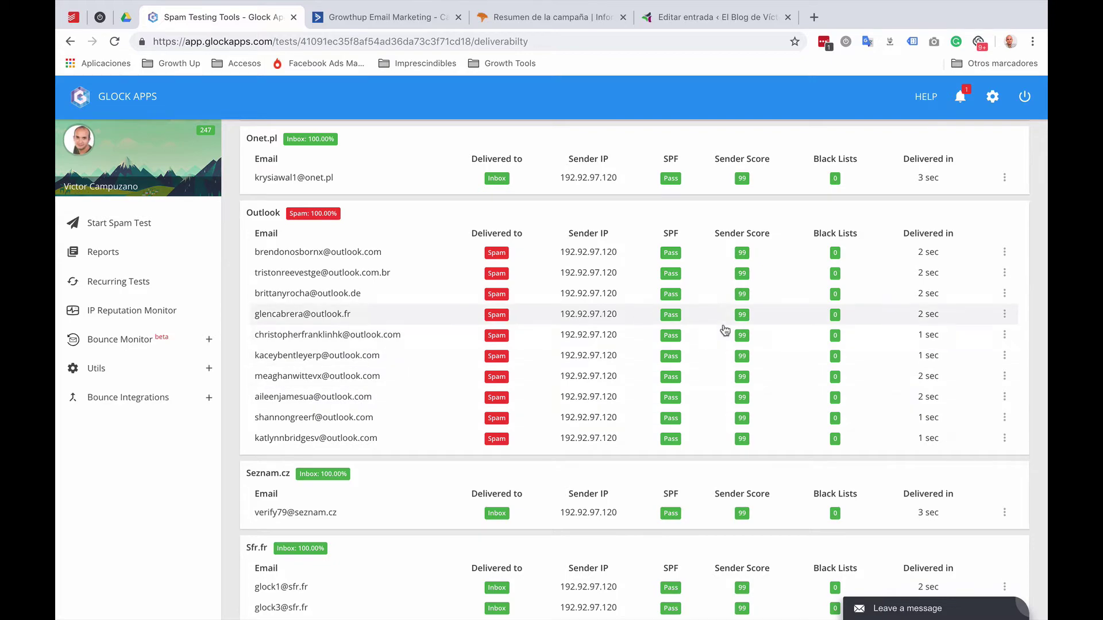
scroll(724, 329, "down", 5)
scroll(725, 331, "down", 5)
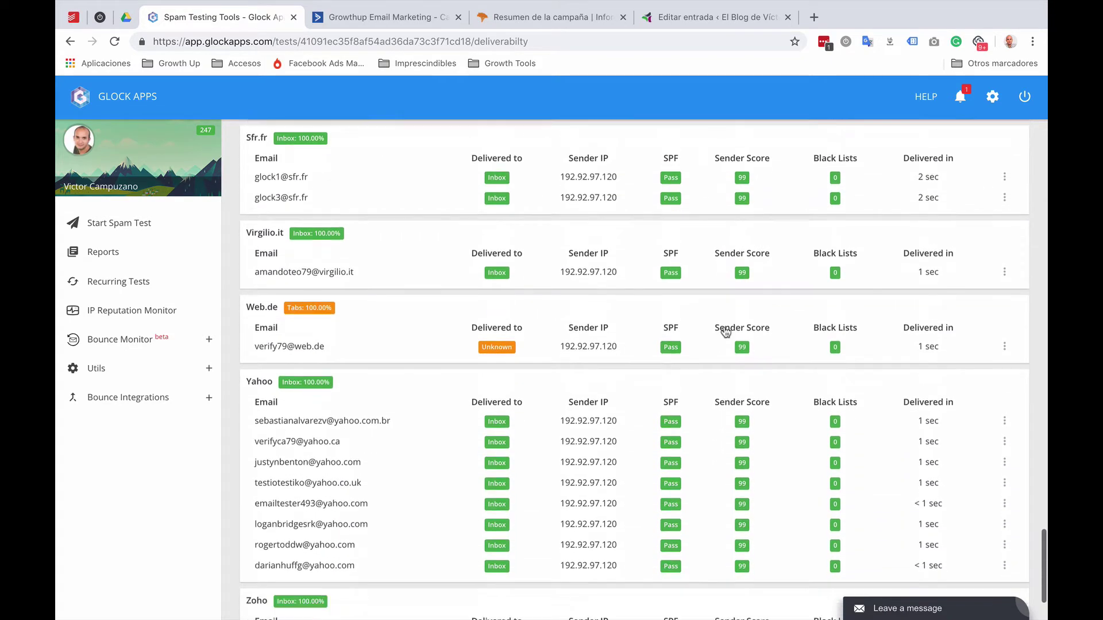
scroll(724, 331, "up", 15)
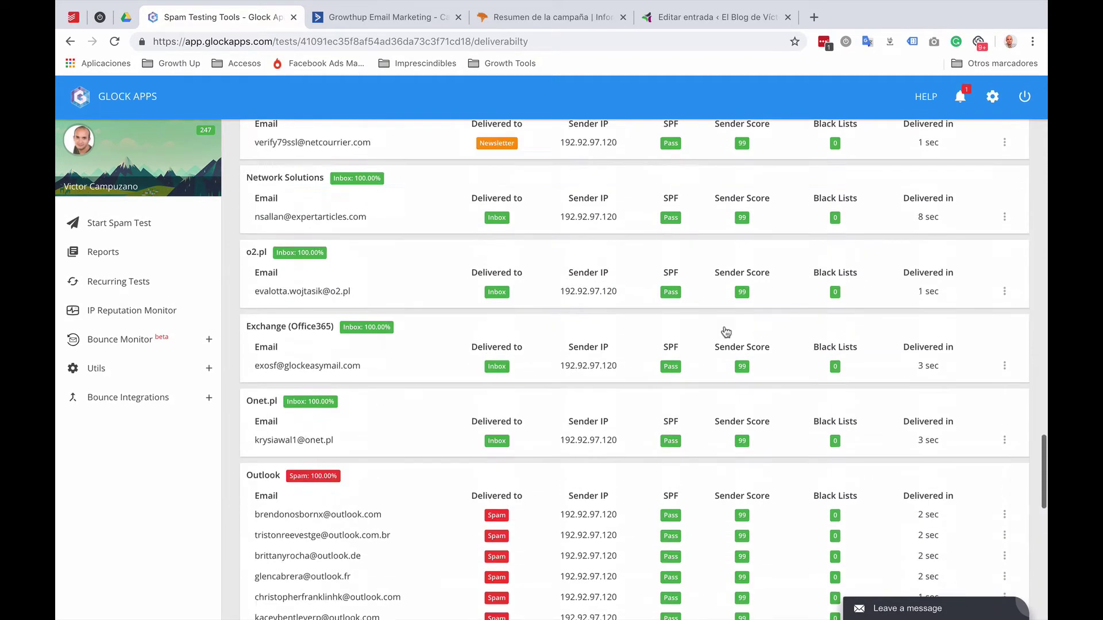
left_click(881, 229)
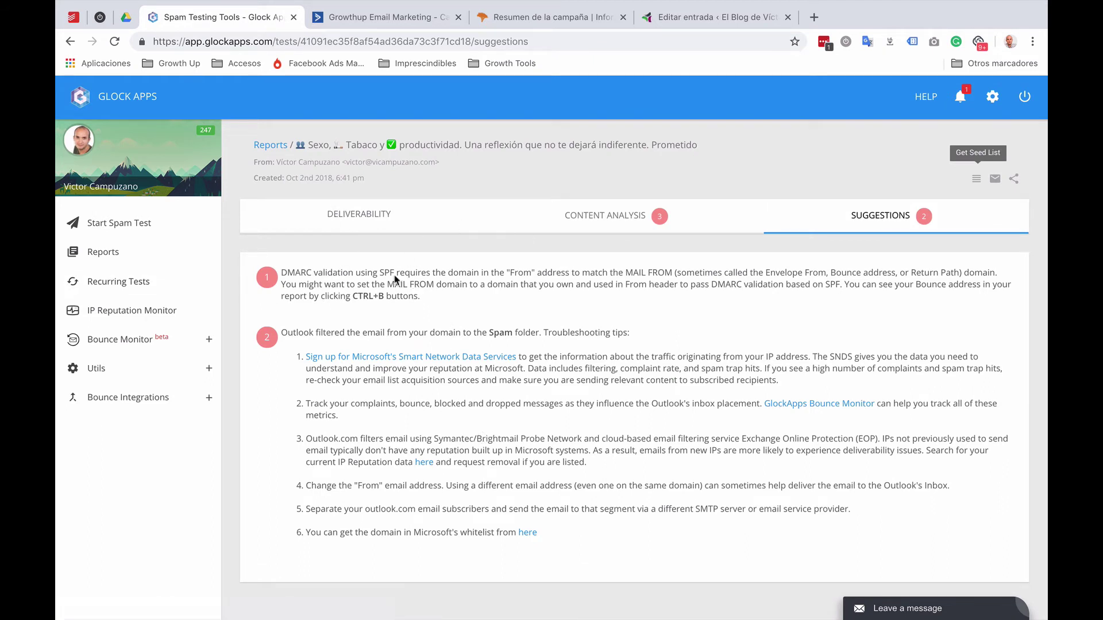
Step: Visit Recurring Tests and Start Spam Test, then return to Reports, now showing the 80% send
left_click(111, 285)
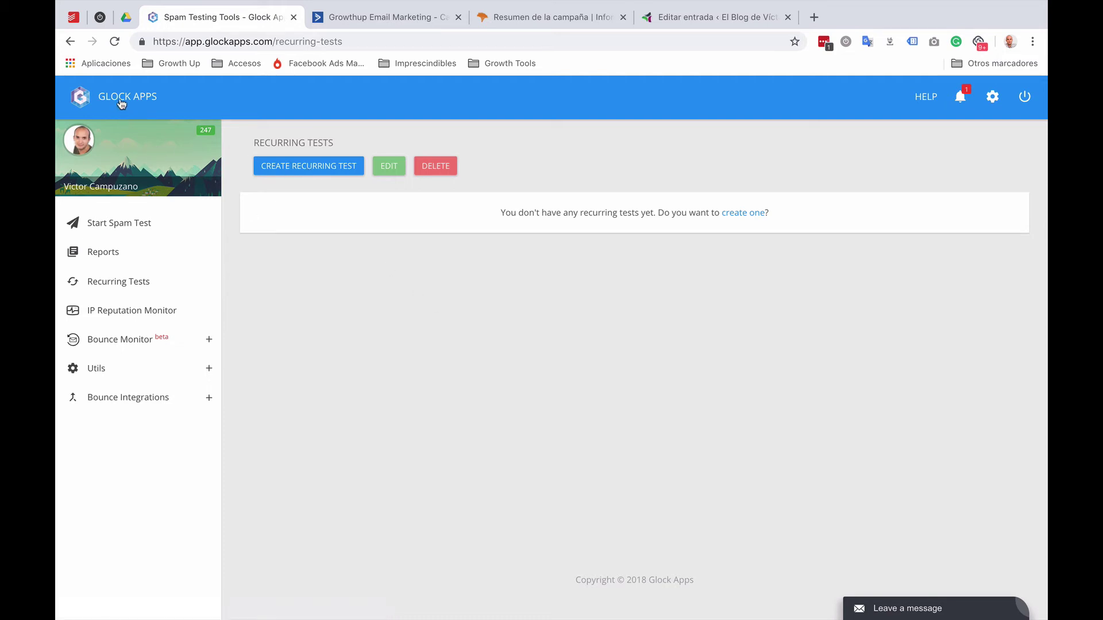
left_click(130, 232)
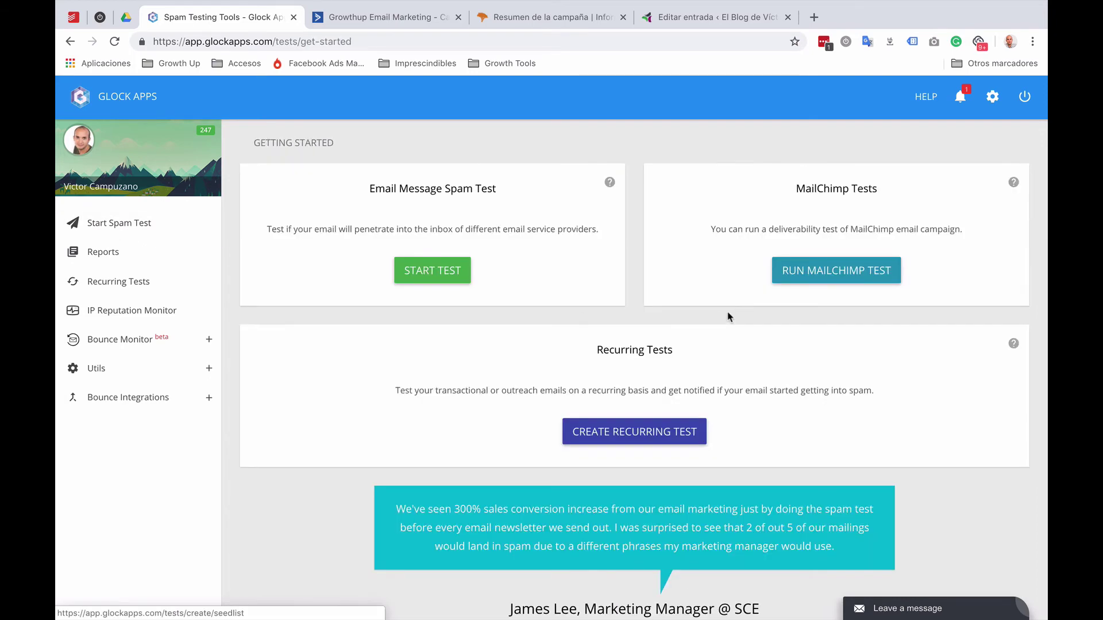
left_click(100, 252)
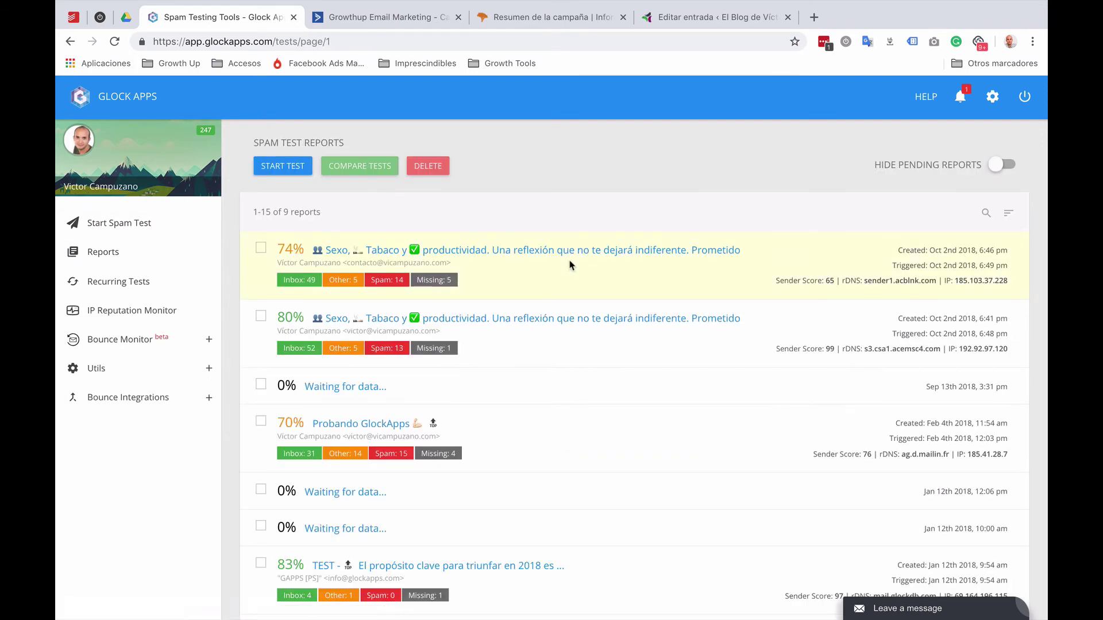